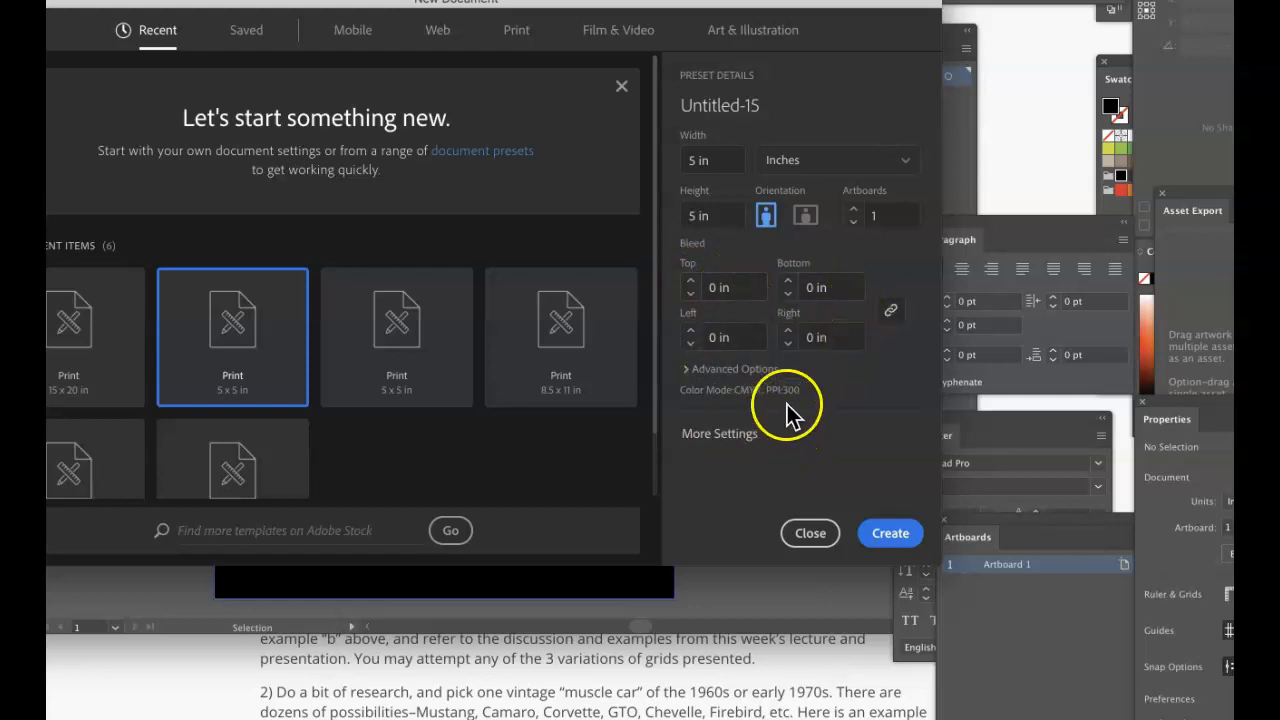
# Create a 5 by 5 in document with one artboard and arrange the workspace so the whole artboard is unobstructed.
pyautogui.click(889, 535)
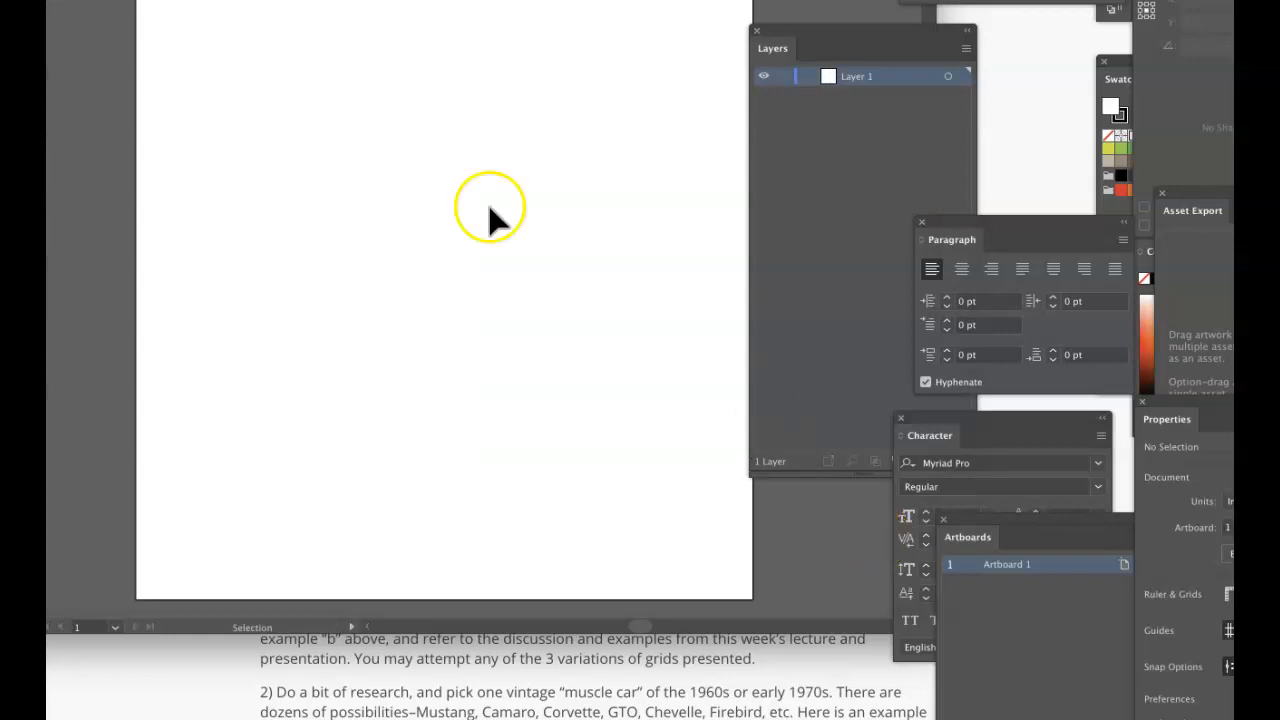
pyautogui.moveTo(823, 29); pyautogui.dragTo(882, 18)
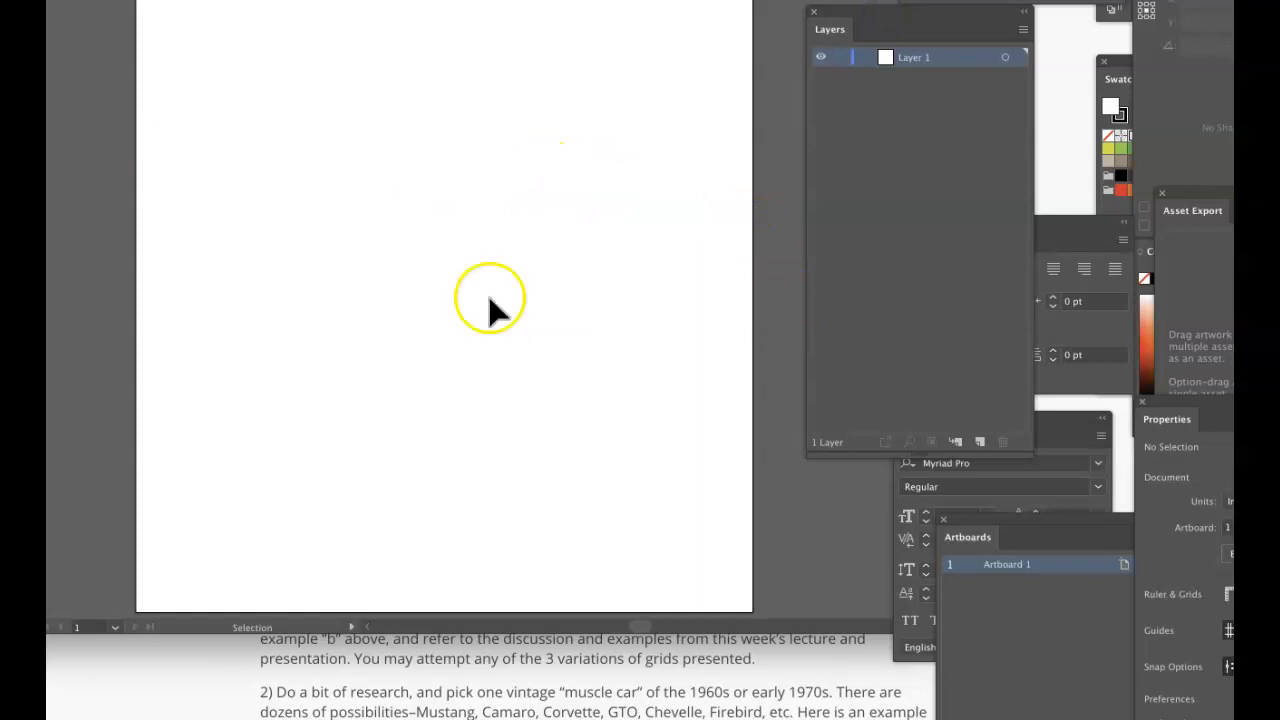
pyautogui.keyDown('alt'); pyautogui.keyDown('super'); pyautogui.click(519, 307); pyautogui.keyUp('super'); pyautogui.keyUp('alt')
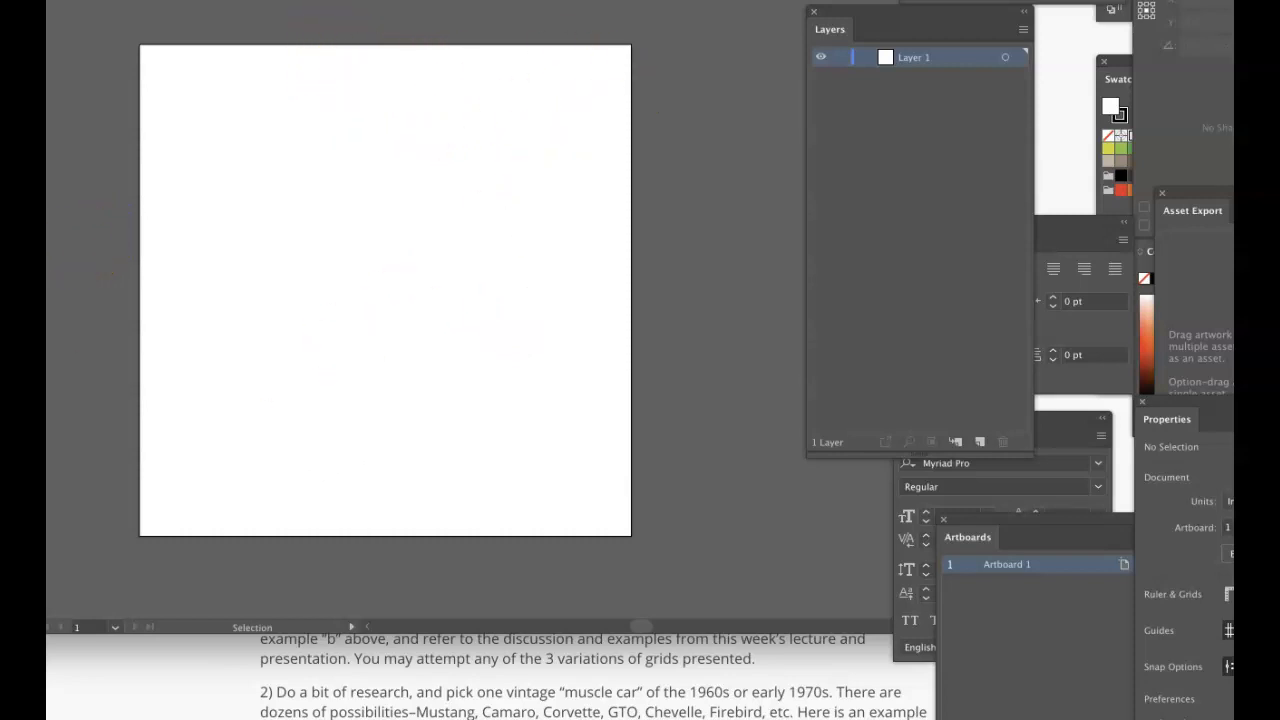
pyautogui.moveTo(48, 22); pyautogui.dragTo(92, 124)
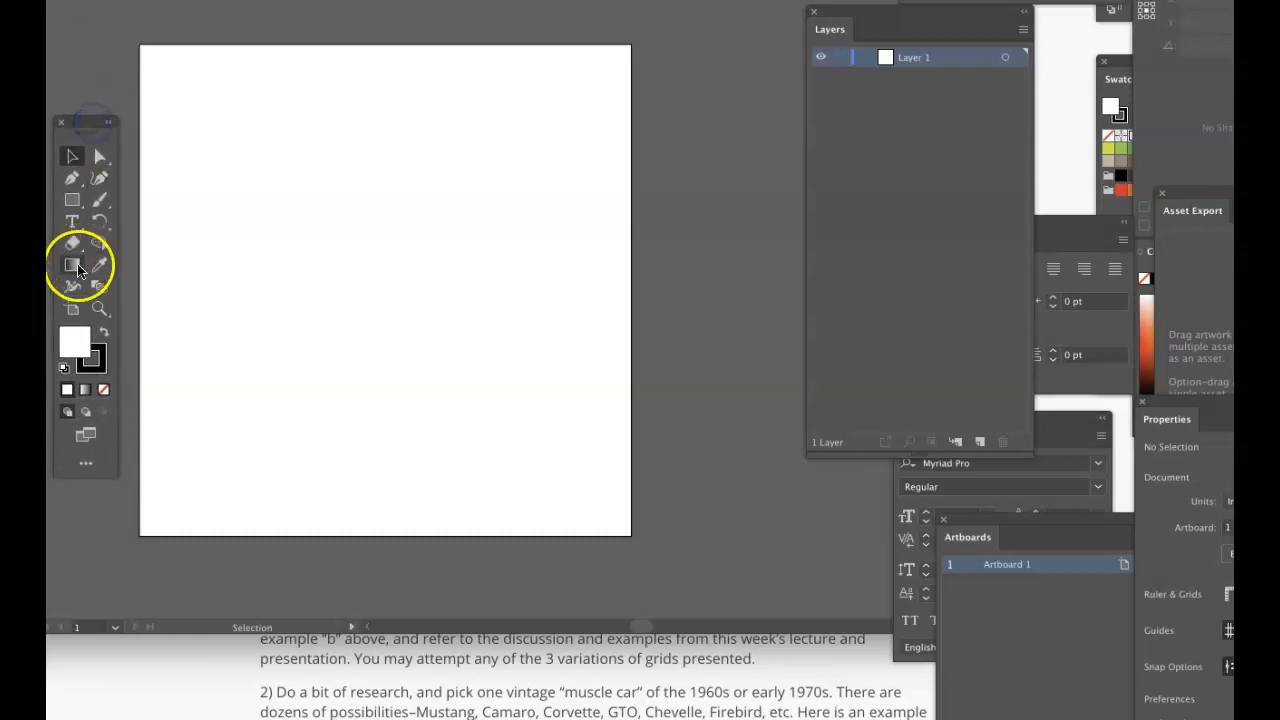
# Draw a white 5 in square with no stroke that covers the whole artboard, and deselect it.
pyautogui.click(76, 341)
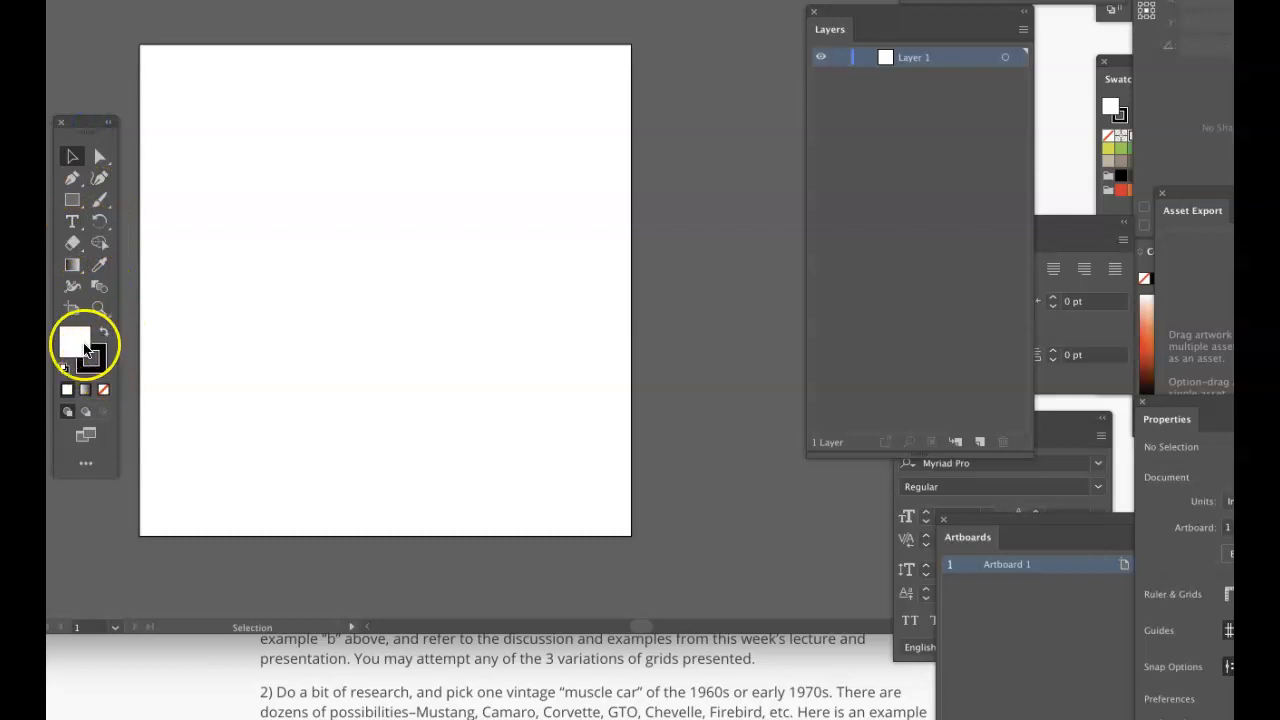
pyautogui.click(92, 362)
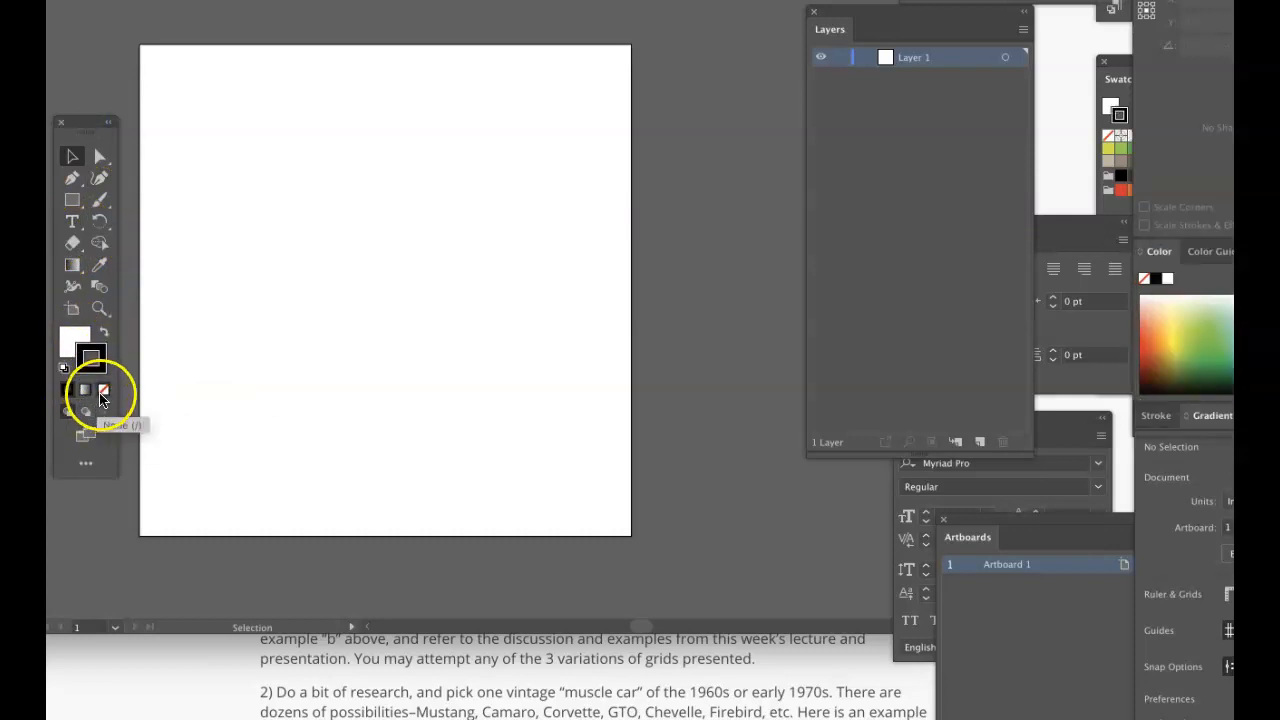
pyautogui.click(104, 390)
pyautogui.click(65, 343)
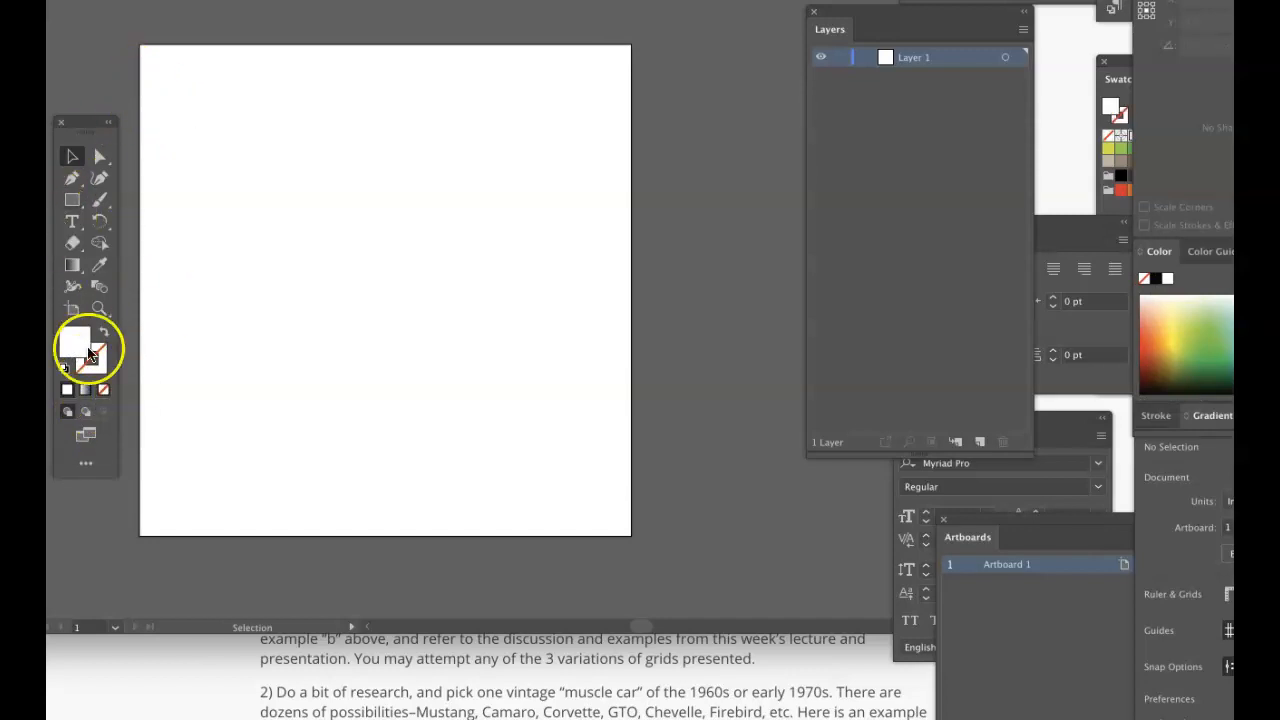
pyautogui.click(72, 200)
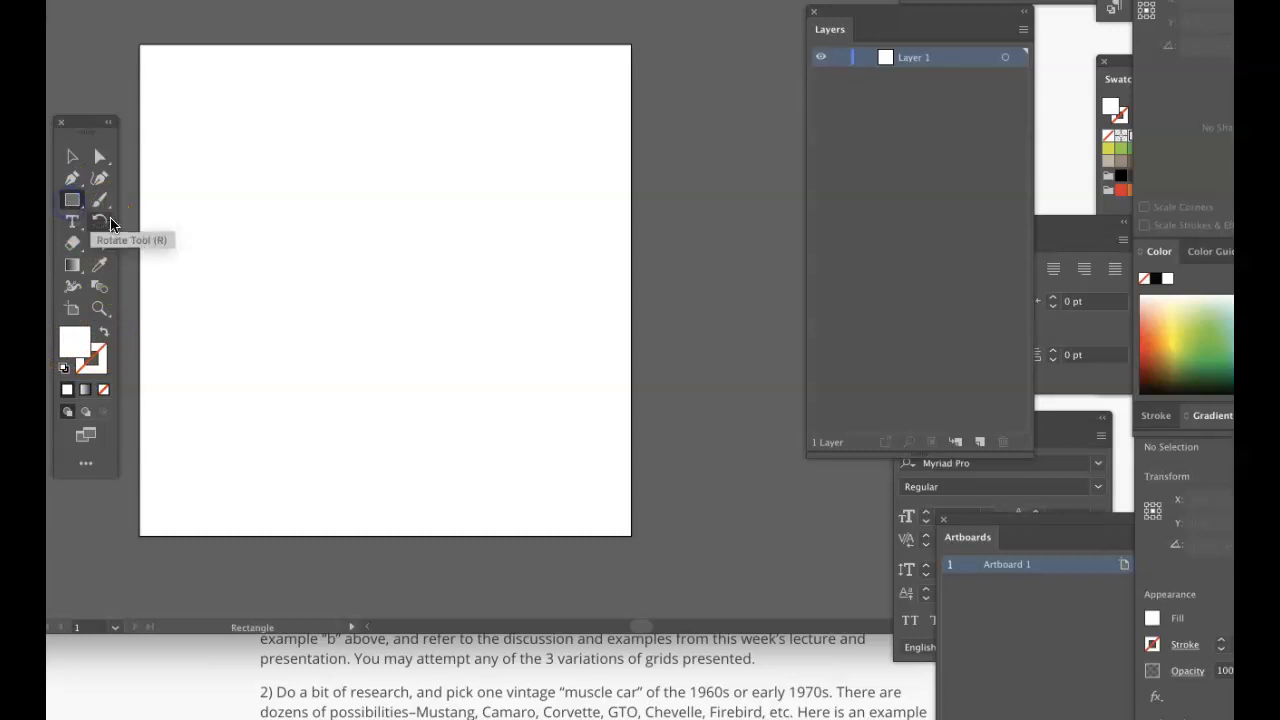
pyautogui.moveTo(142, 46); pyautogui.dragTo(632, 536)
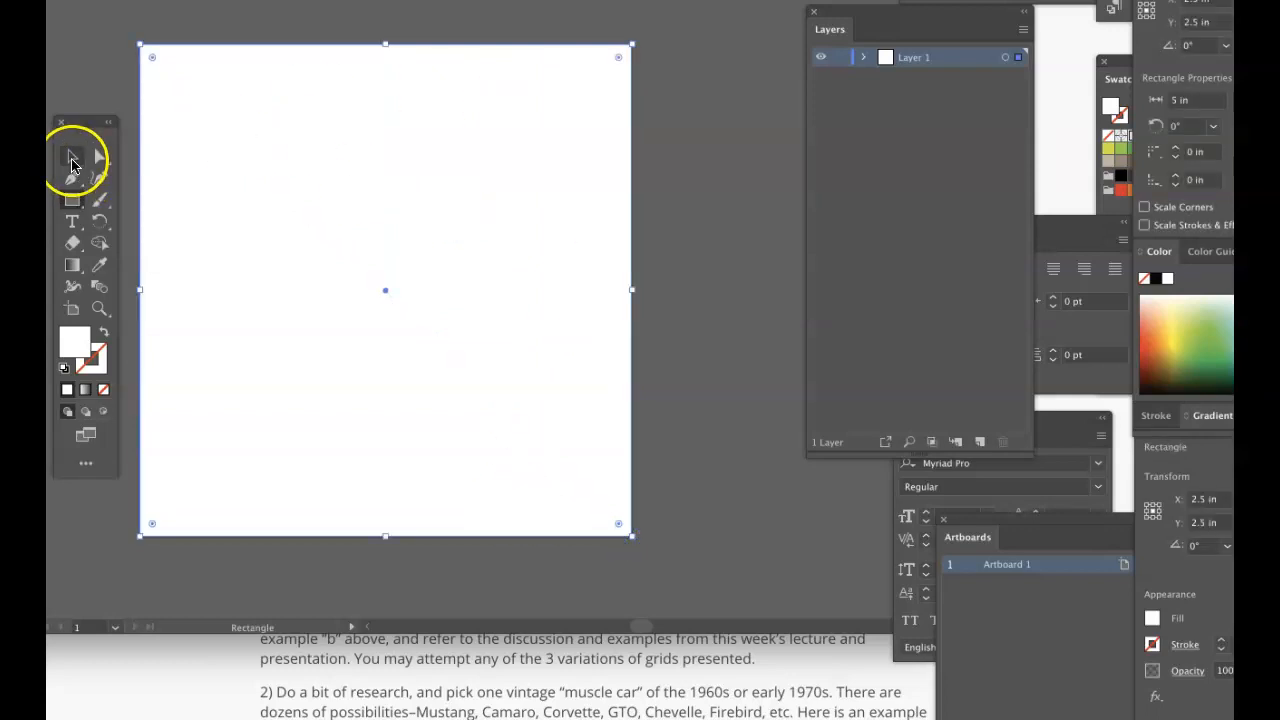
pyautogui.click(80, 86)
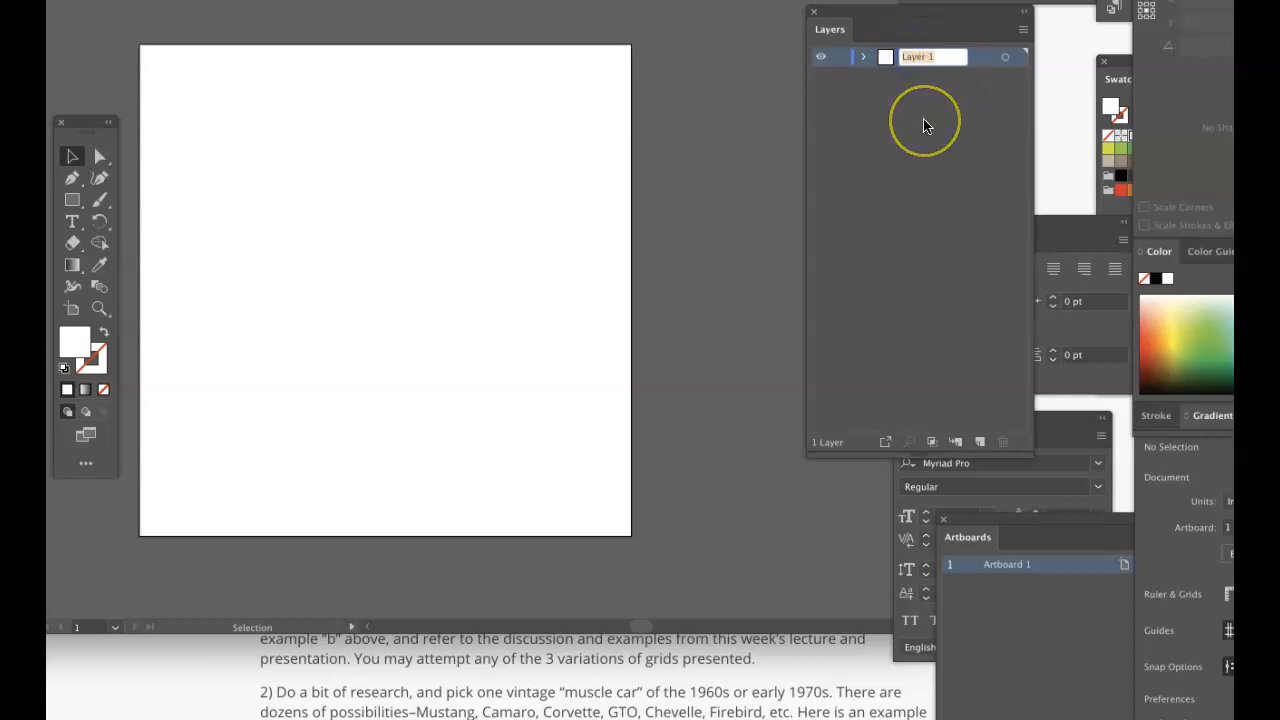
# Rename the white square's layer as background and add a new active layer above it.
pyautogui.write('background')
pyautogui.click(928, 149)
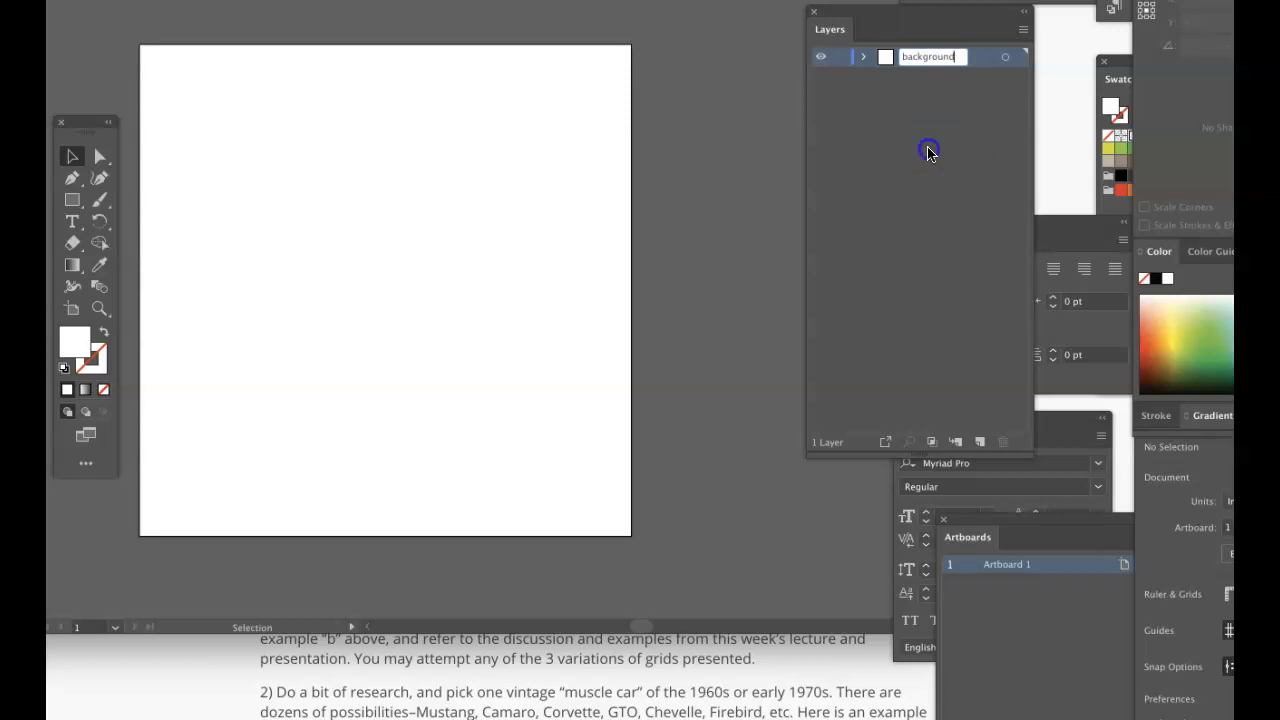
pyautogui.click(980, 441)
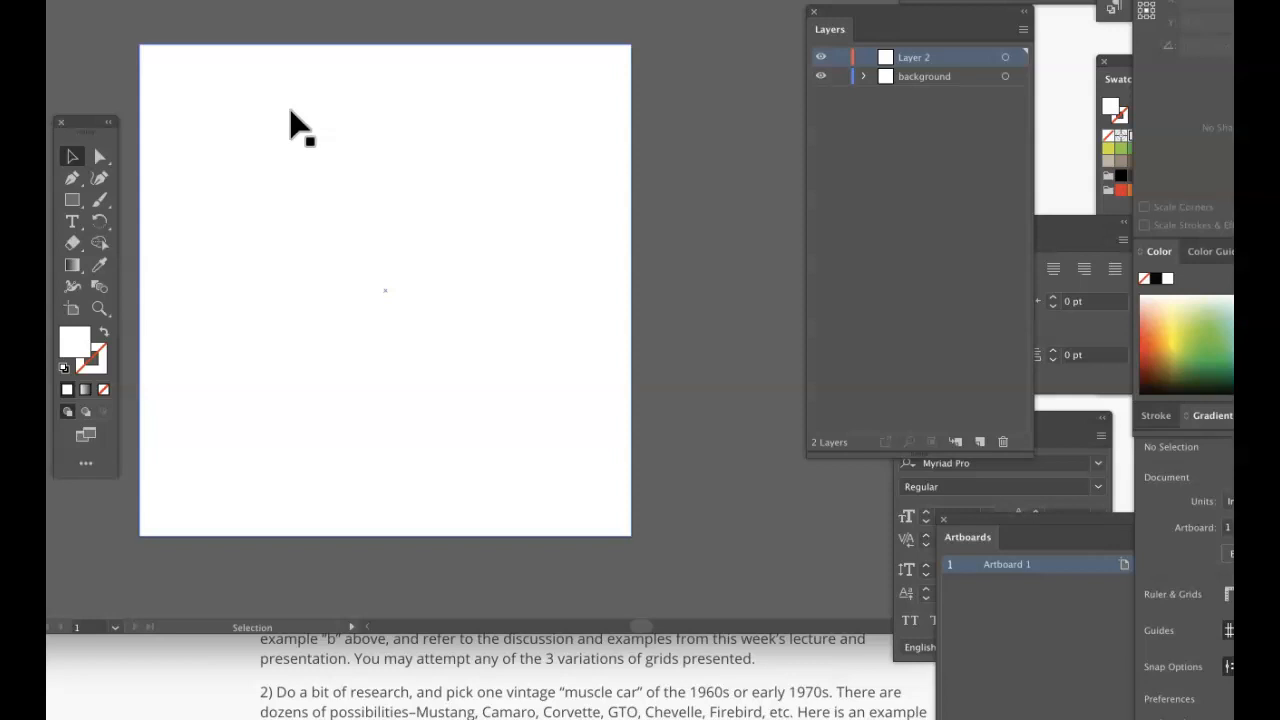
pyautogui.hscroll(-3, 290, 110)
pyautogui.scroll(1, 290, 110)
pyautogui.hscroll(1, 382, 158)
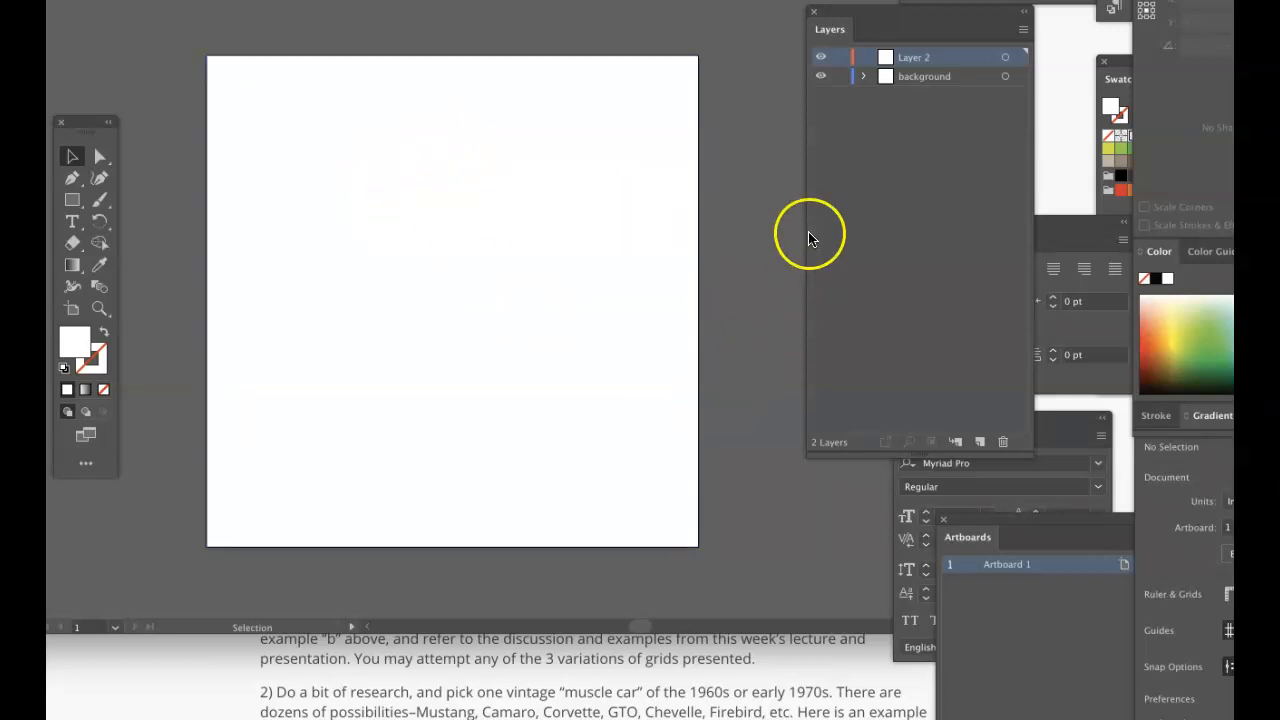
pyautogui.click(912, 60)
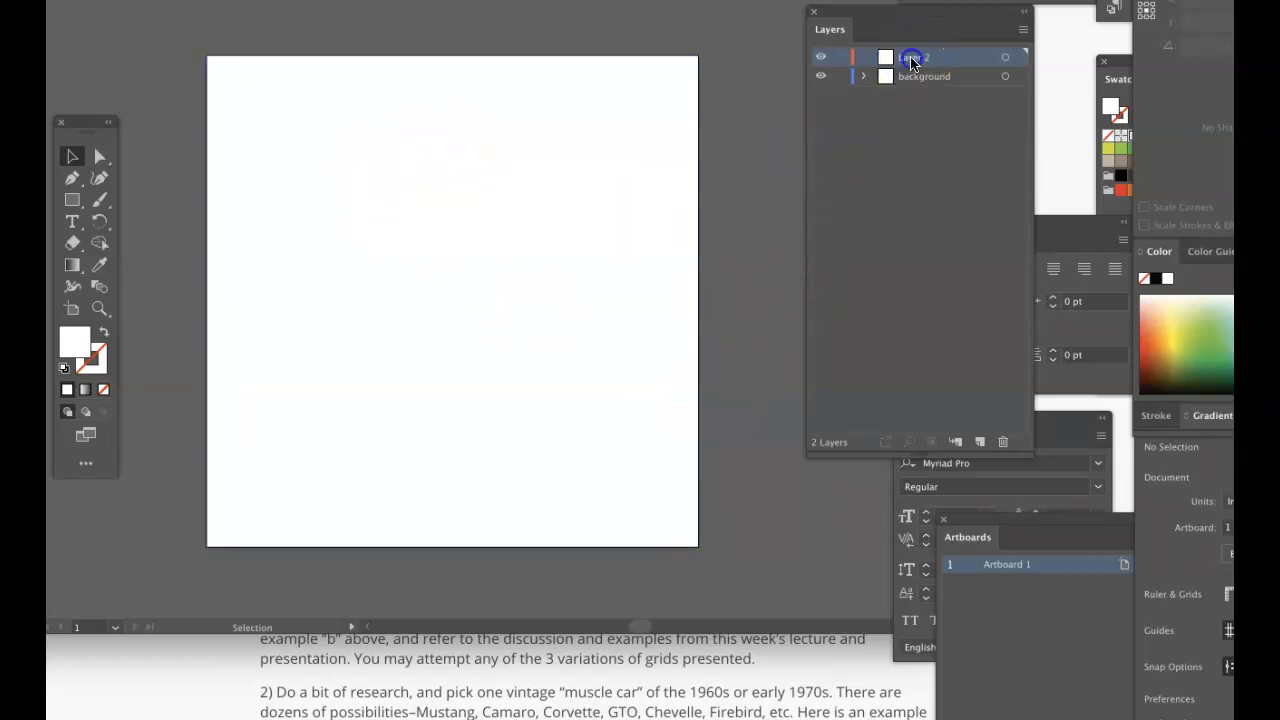
# Create a black 0.5 by 0.5 in square on Layer 2 and snap it into the artboard's upper-left corner.
pyautogui.click(73, 203)
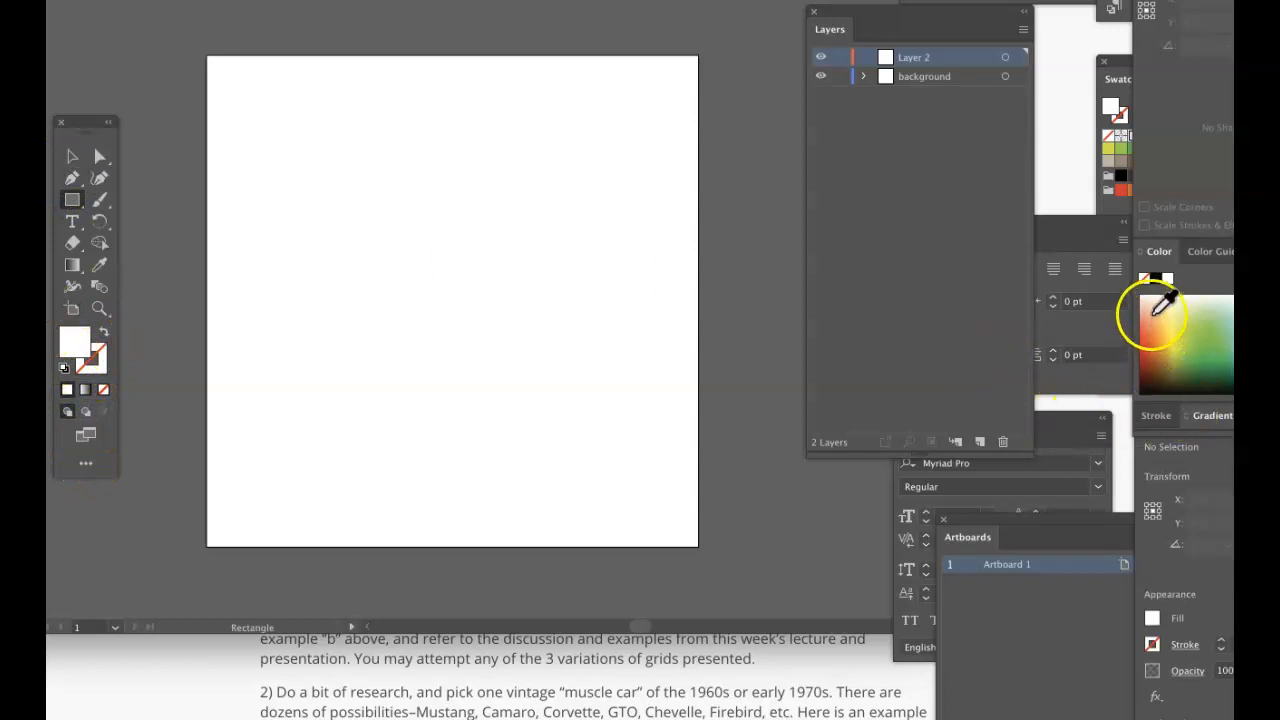
pyautogui.click(1155, 279)
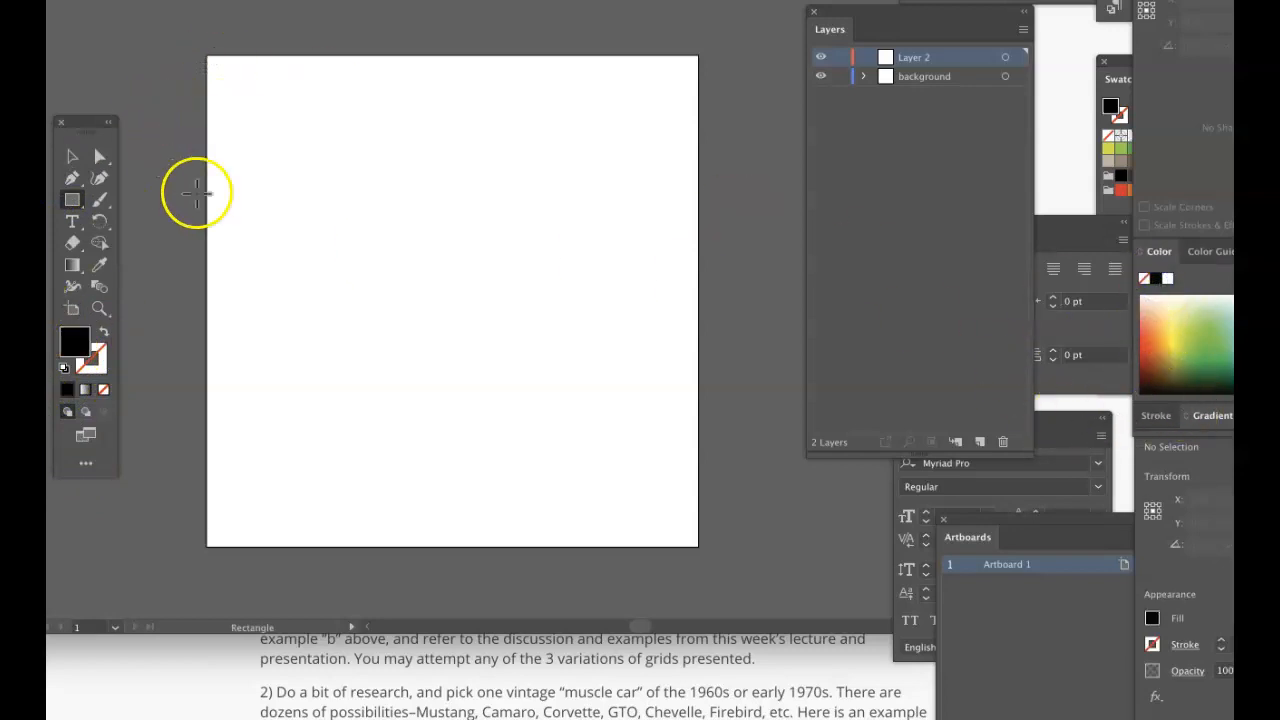
pyautogui.click(403, 249)
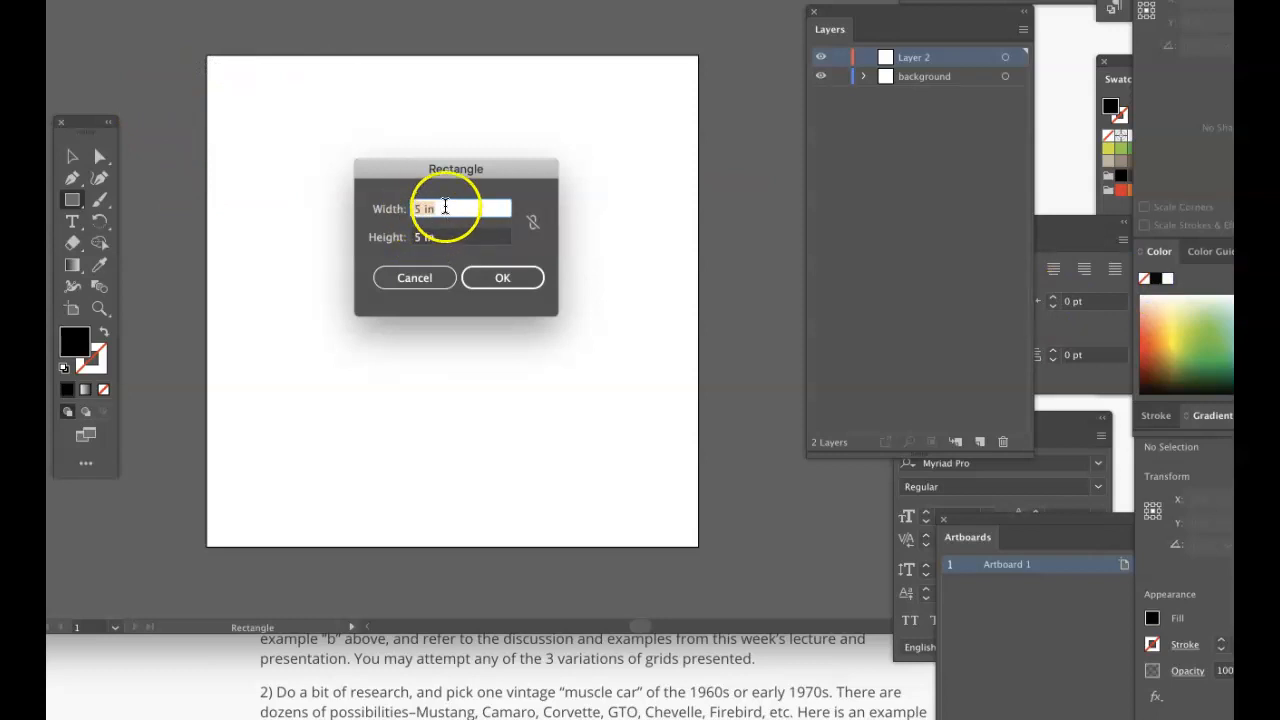
pyautogui.click(390, 211)
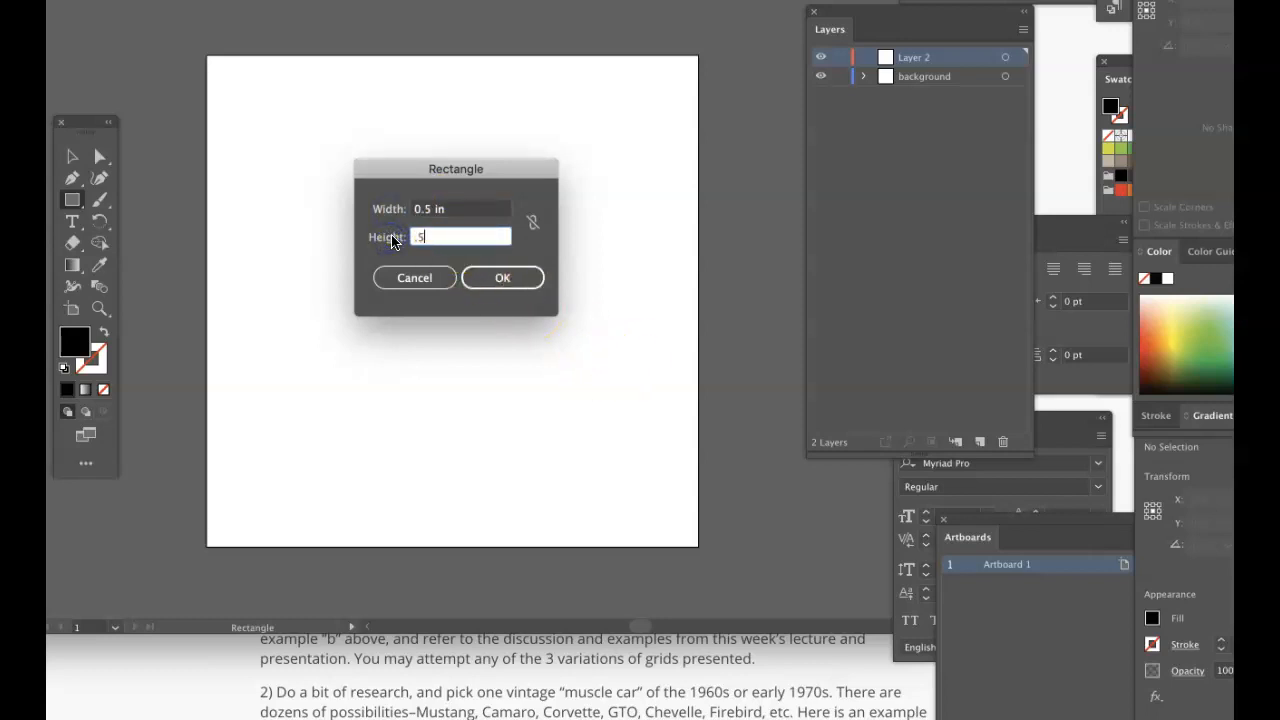
pyautogui.click(503, 278)
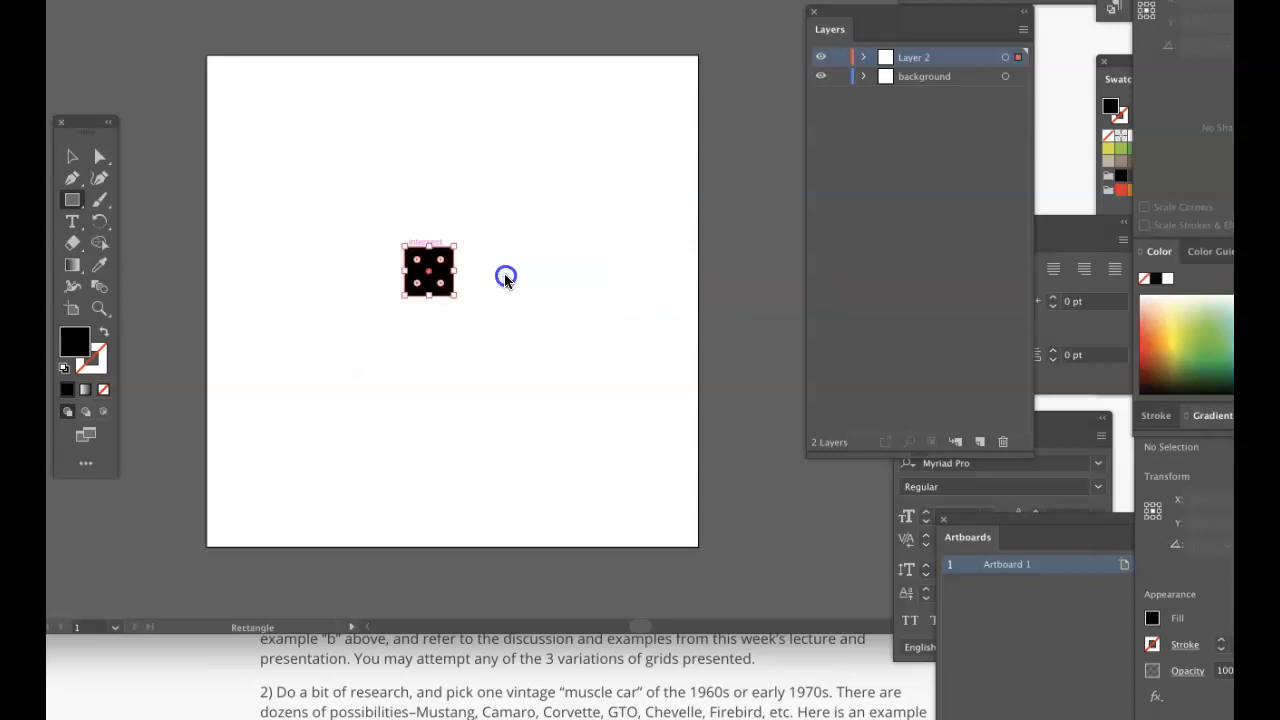
pyautogui.click(71, 158)
pyautogui.moveTo(436, 290); pyautogui.dragTo(239, 104)
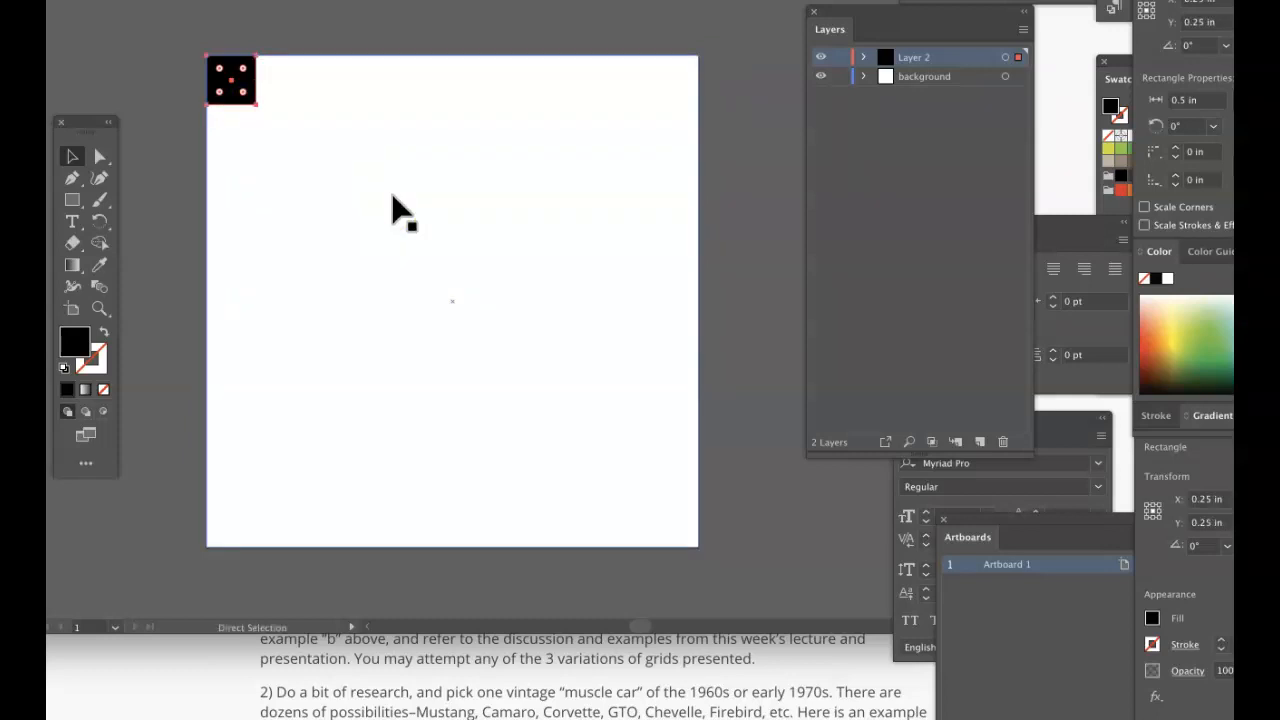
# Place a horizontal guide along the black square's bottom edge and a vertical guide along its right edge.
pyautogui.moveTo(480, 0); pyautogui.dragTo(529, 157)
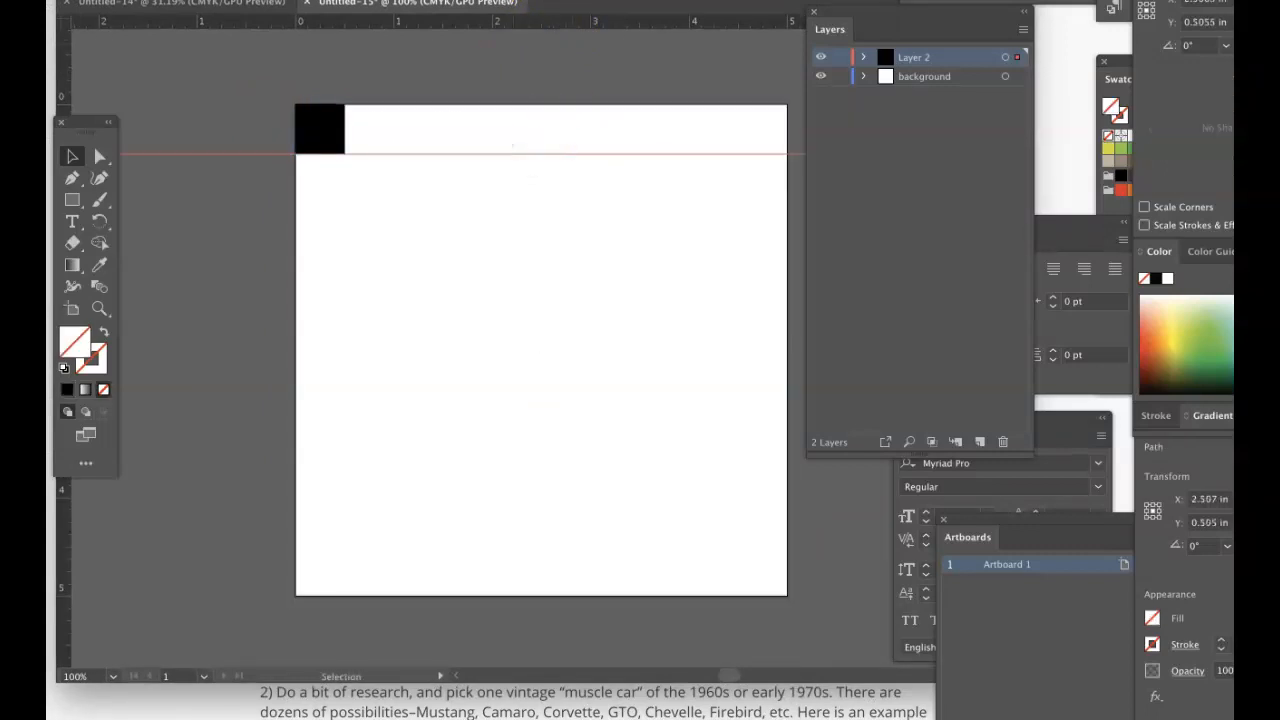
pyautogui.moveTo(60, 73); pyautogui.dragTo(59, 72)
pyautogui.moveTo(345, 75); pyautogui.dragTo(346, 77)
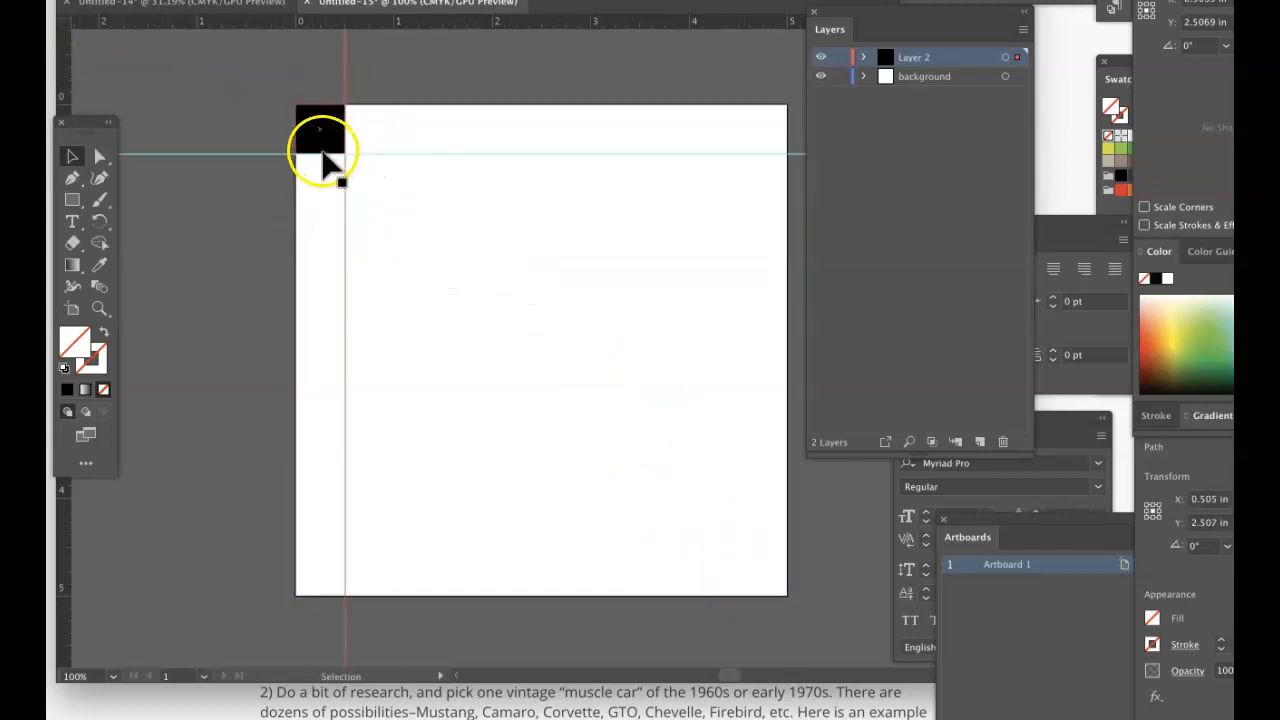
# Move the black square to the artboard's lower-right corner and place guides along its top and left edges.
pyautogui.moveTo(328, 155); pyautogui.dragTo(758, 588)
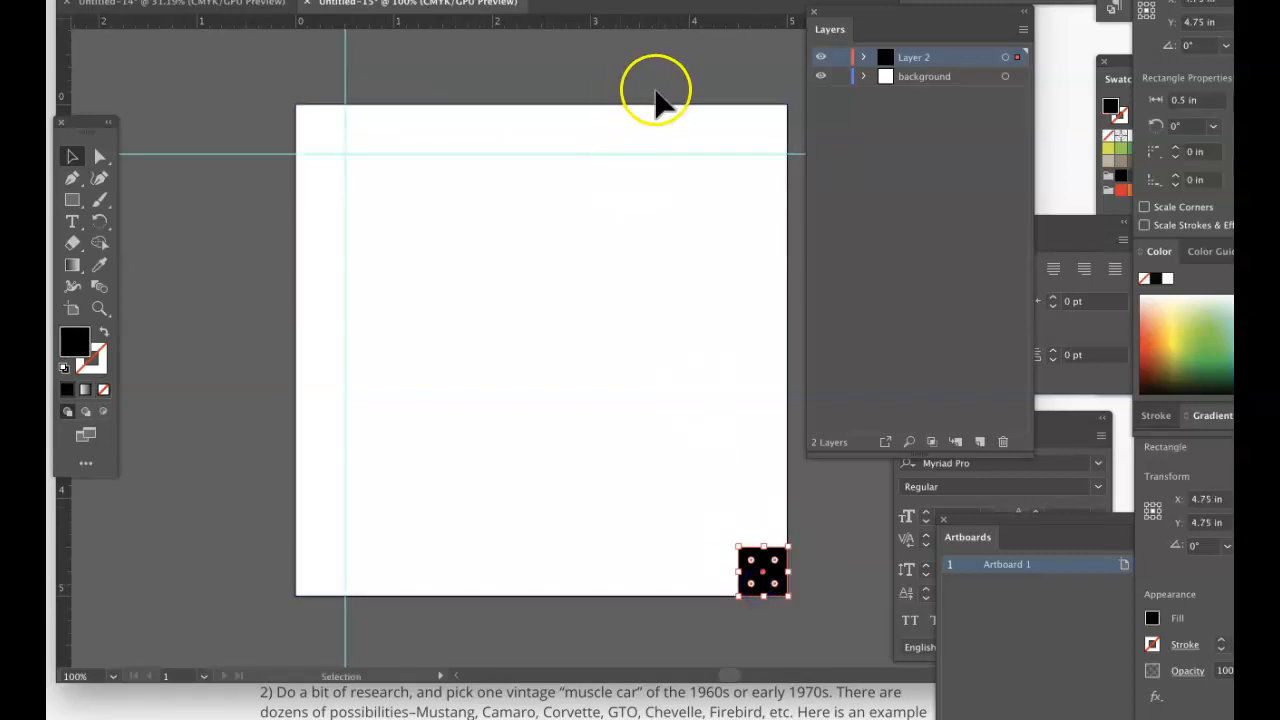
pyautogui.moveTo(642, 20); pyautogui.dragTo(669, 547)
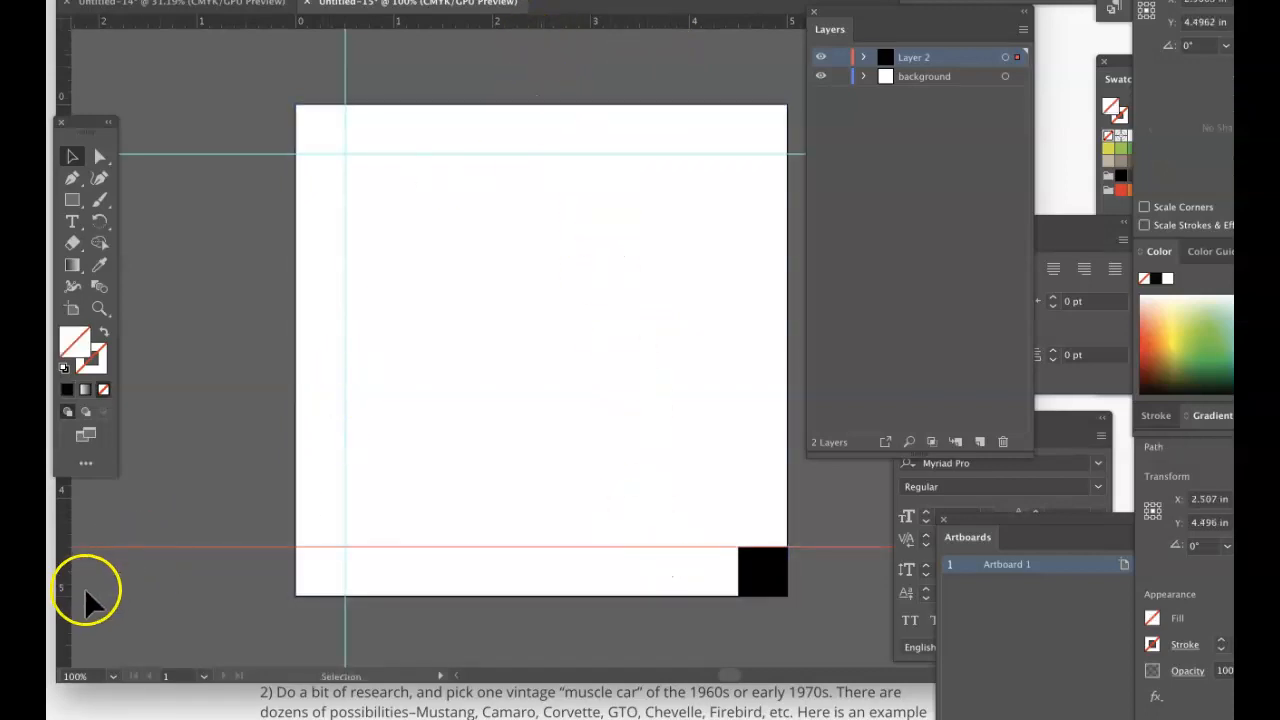
pyautogui.moveTo(198, 599); pyautogui.dragTo(61, 606)
pyautogui.hscroll(3, 494, 502)
pyautogui.hscroll(5, 494, 505)
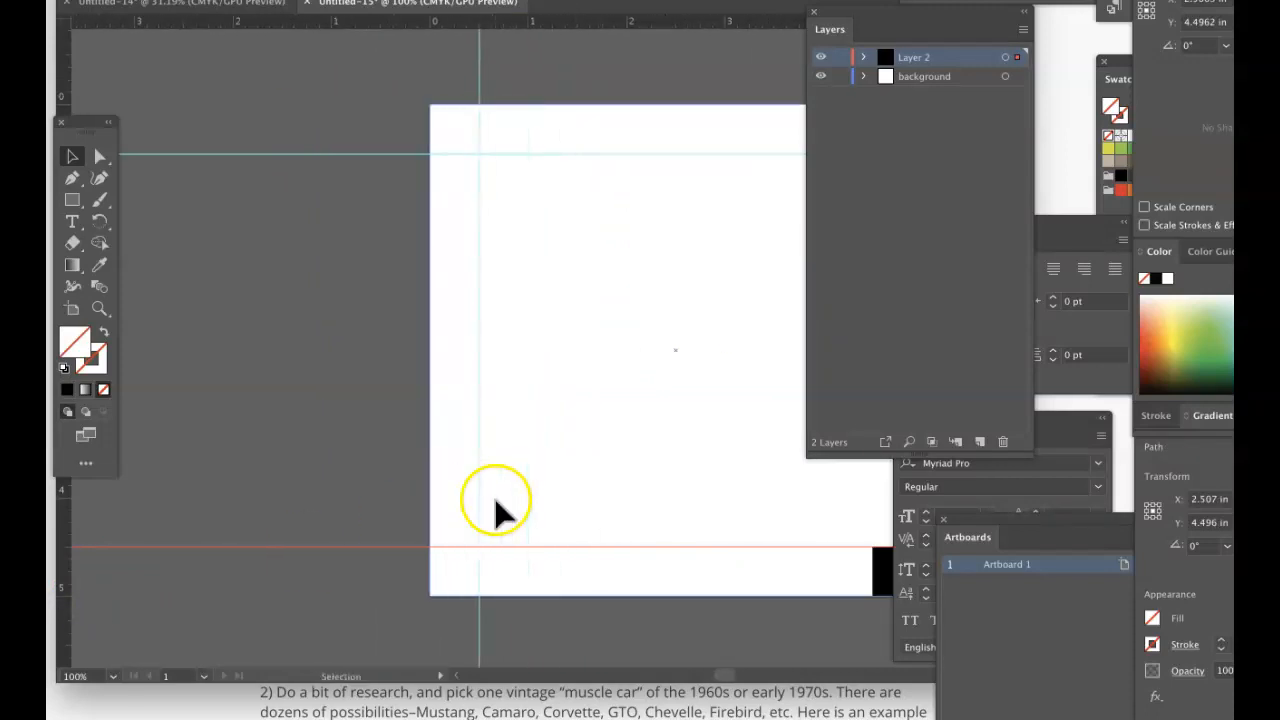
pyautogui.moveTo(85, 557); pyautogui.dragTo(748, 566)
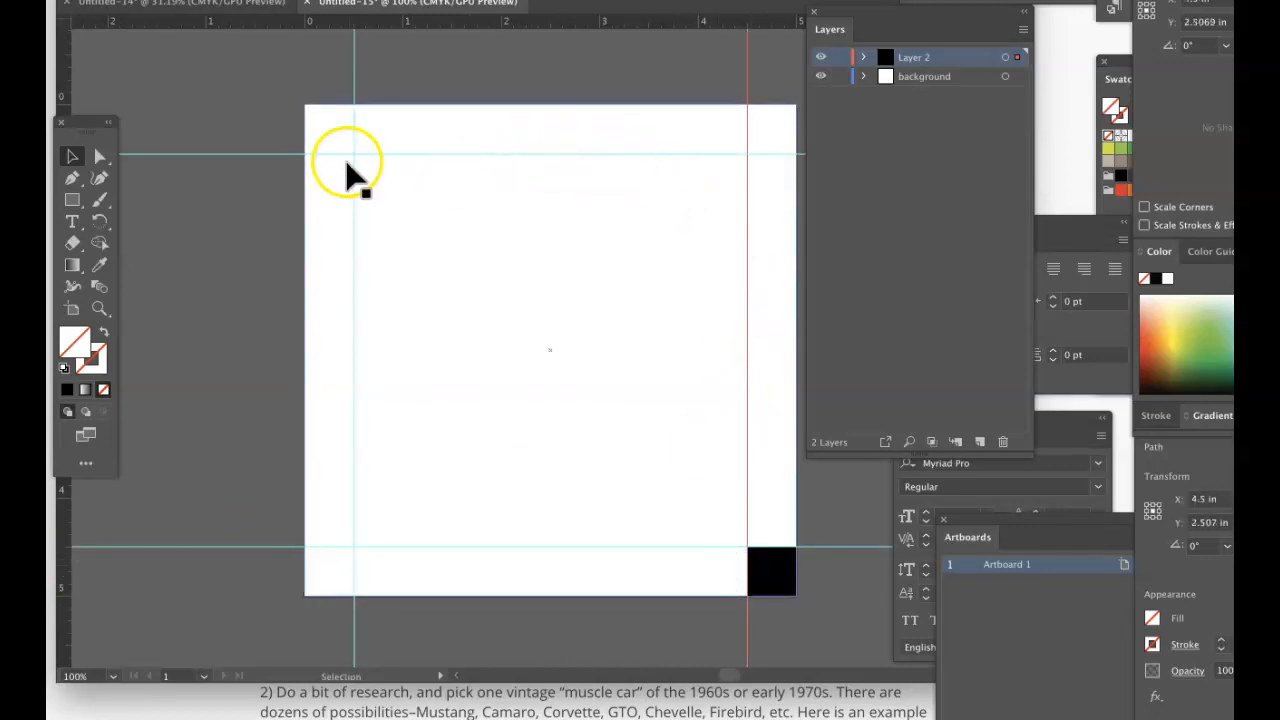
# Delete the black 0.5 in square from the artboard's lower-right corner, keeping the four margin guides.
pyautogui.click(780, 590)
pyautogui.press('Delete')
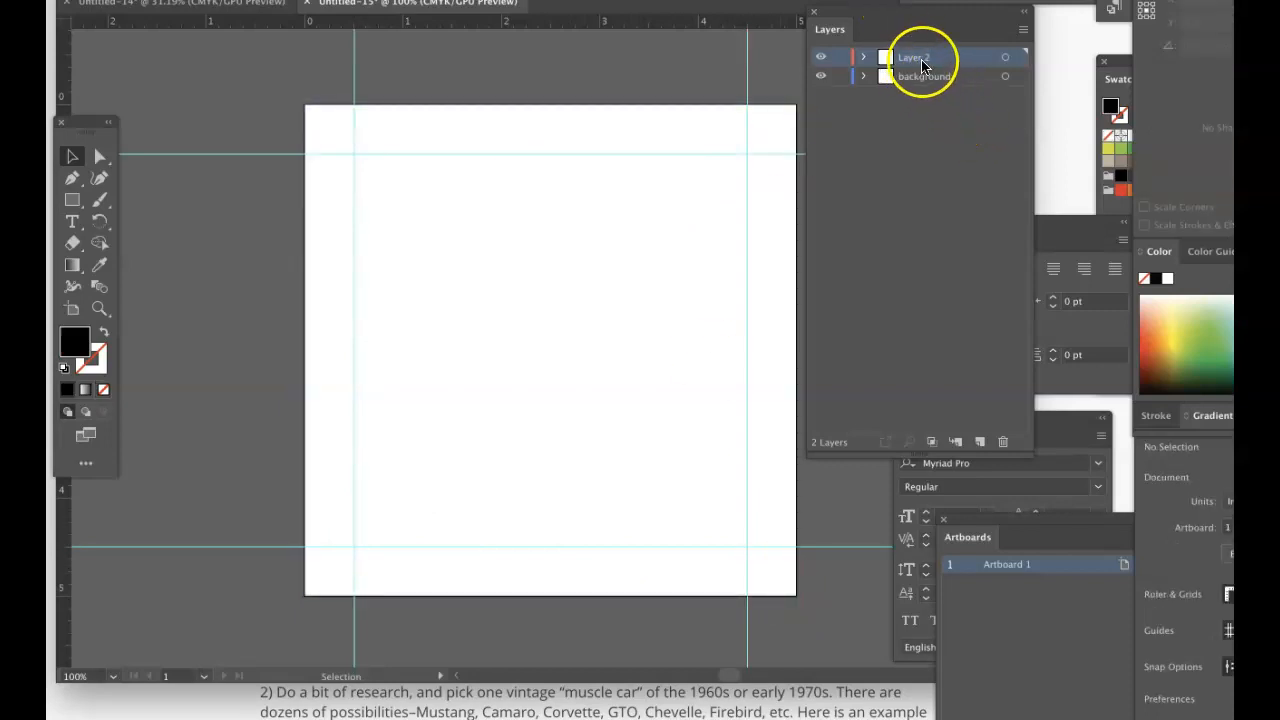
pyautogui.hscroll(3, 494, 251)
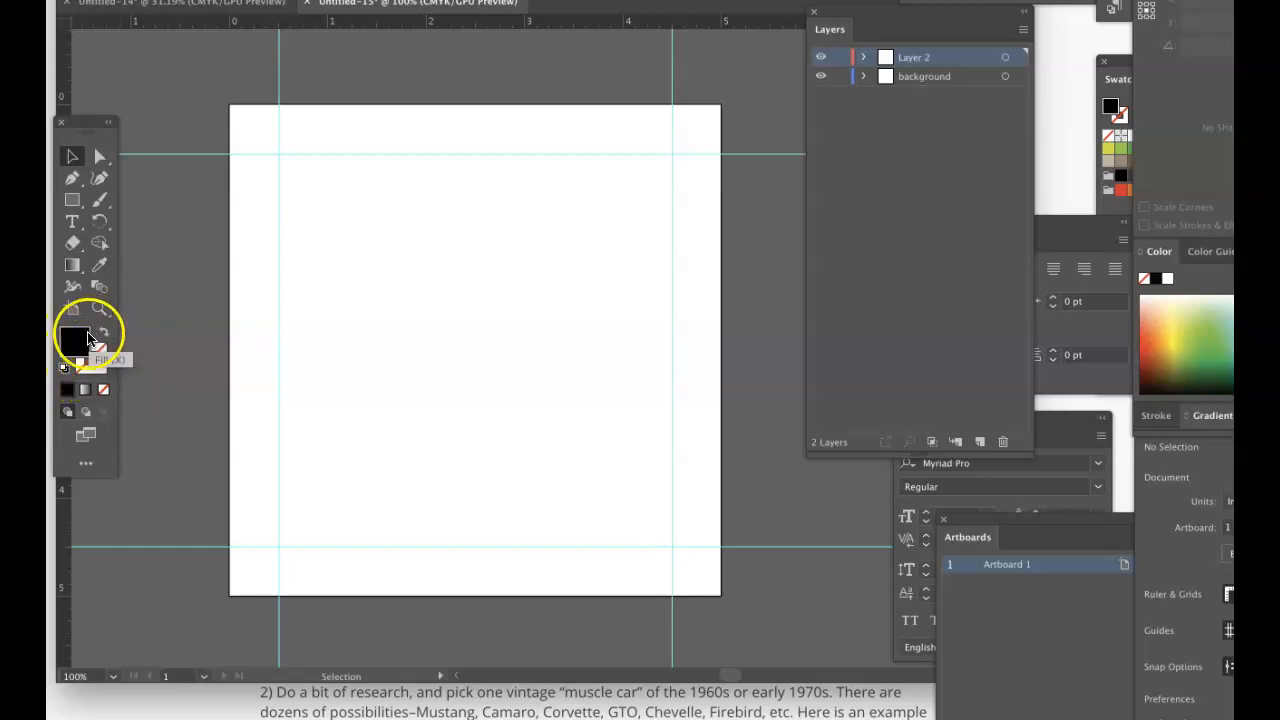
# Draw an unfilled square with a black stroke, about 3.99 in wide, inside the four margin guides on Layer 2.
pyautogui.click(103, 338)
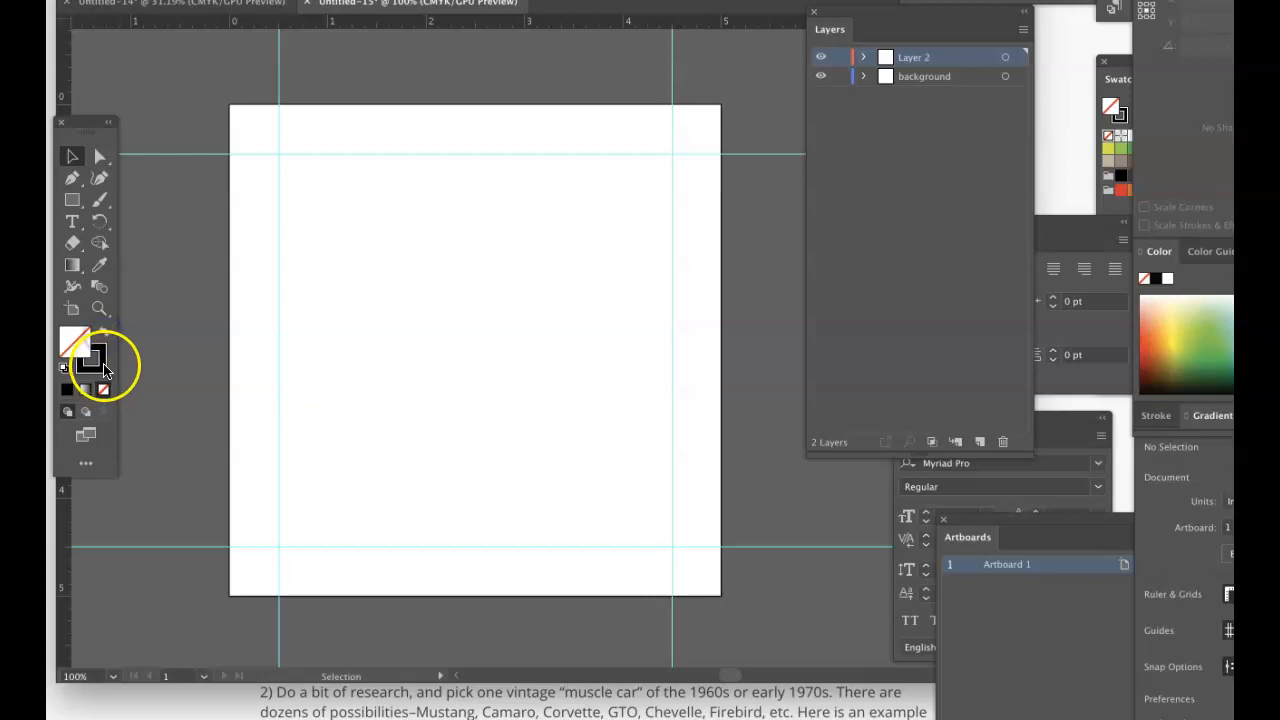
pyautogui.click(70, 203)
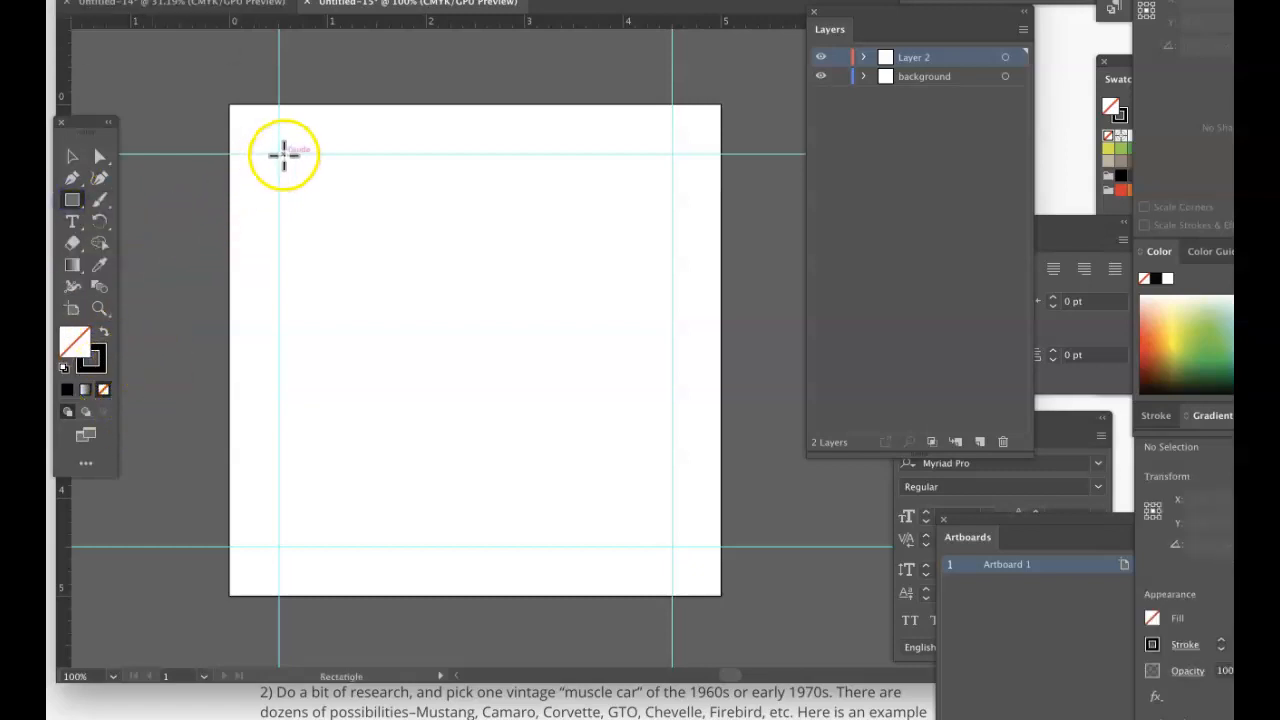
pyautogui.moveTo(278, 153); pyautogui.dragTo(671, 549)
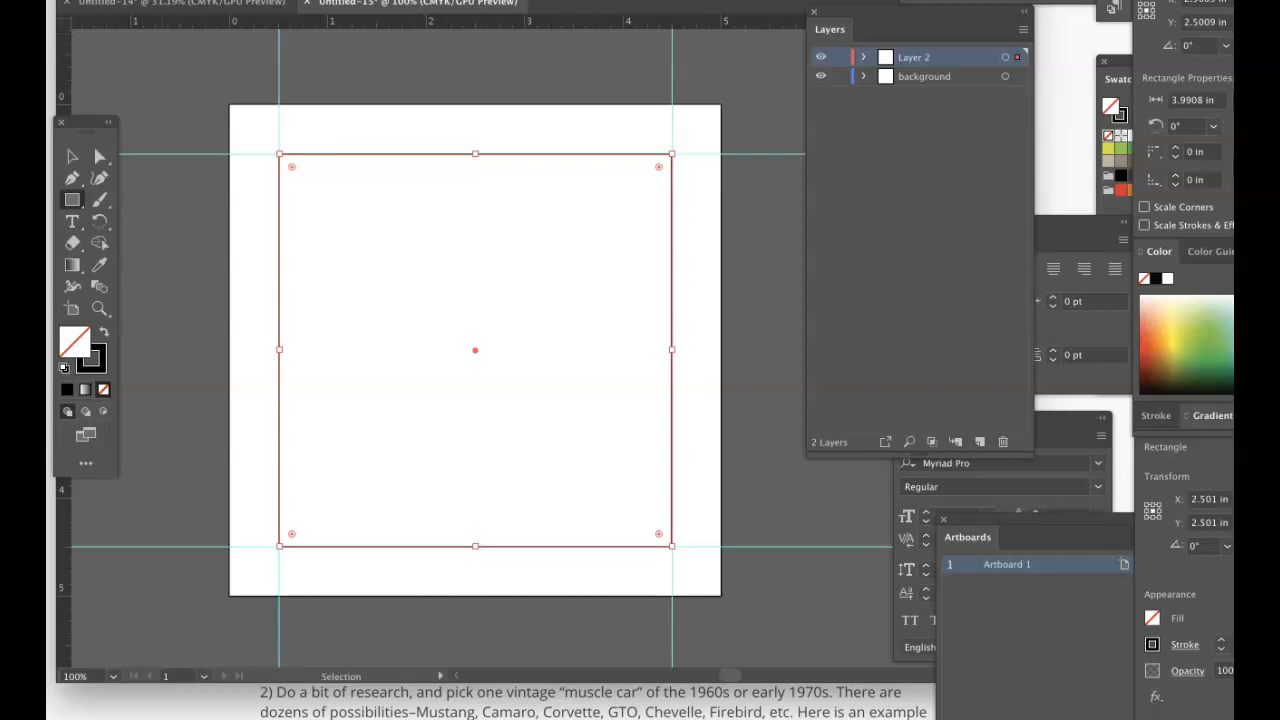
# Begin splitting the unfilled square into a grid with the preview enabled and the number of rows set to 5.
pyautogui.moveTo(2, 197)
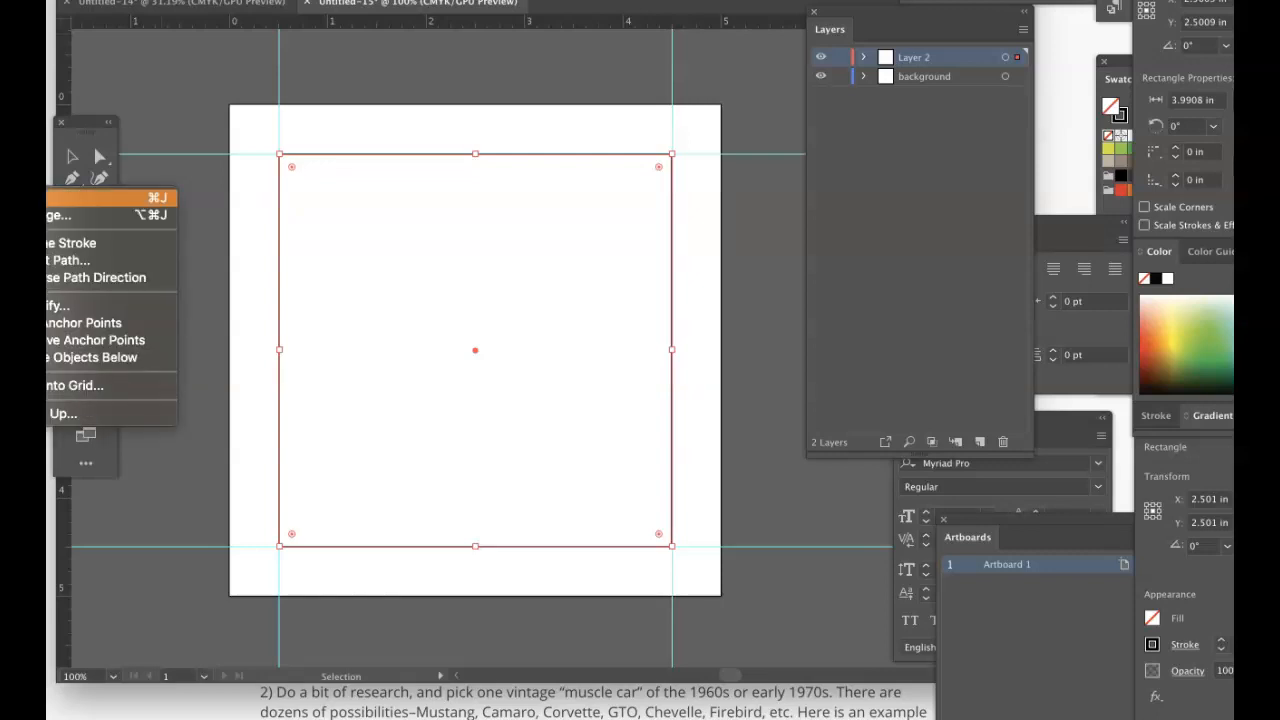
pyautogui.click(70, 390)
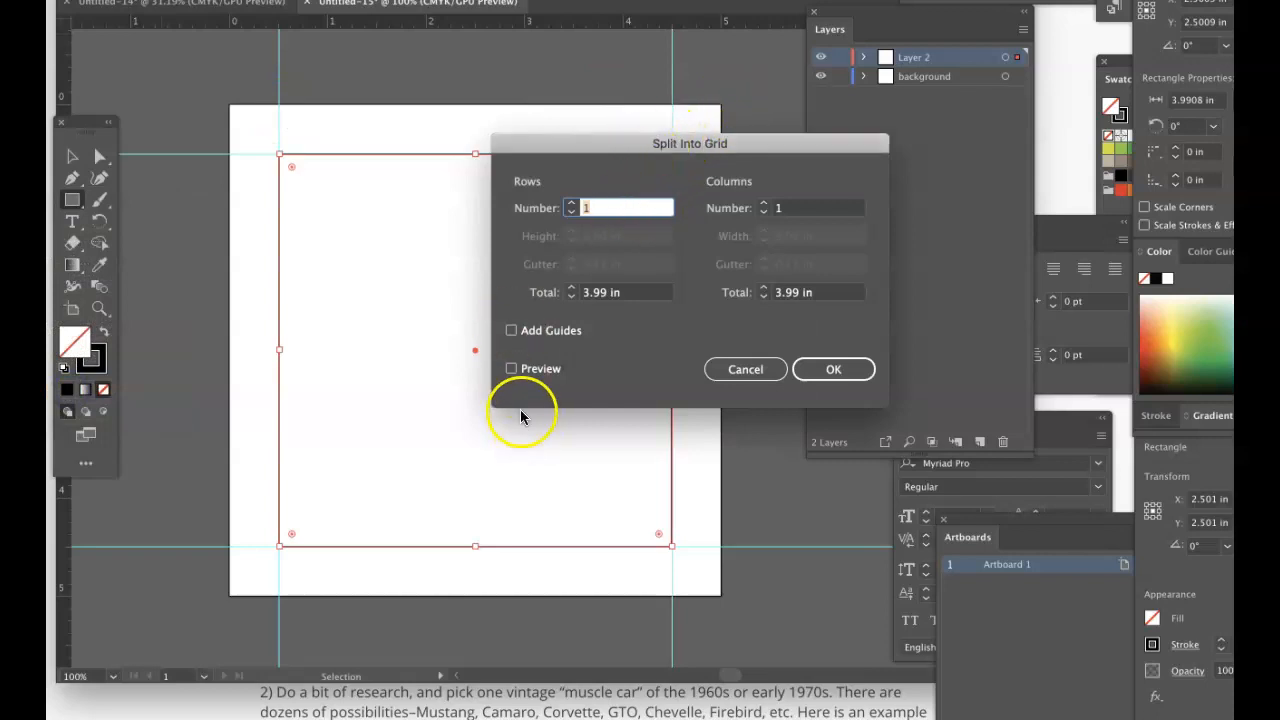
pyautogui.click(511, 370)
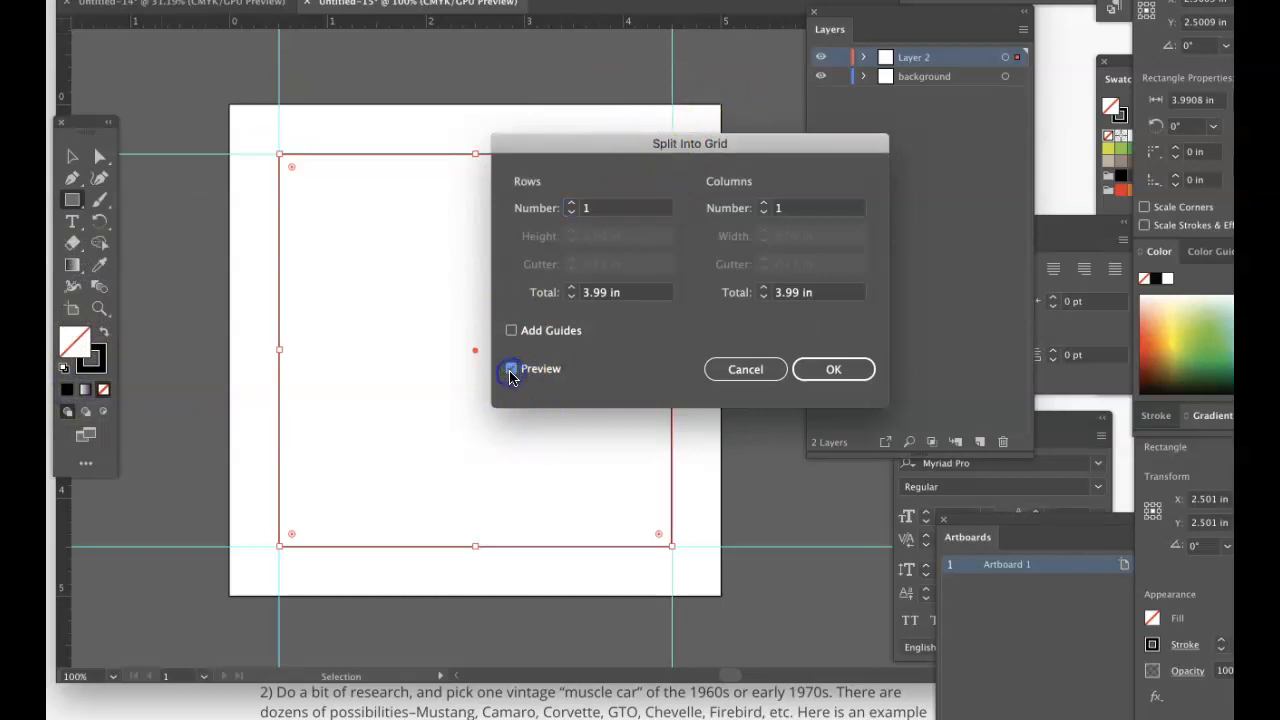
pyautogui.click(573, 207)
pyautogui.click(573, 205)
pyautogui.click(573, 205)
pyautogui.click(573, 205)
pyautogui.click(573, 205)
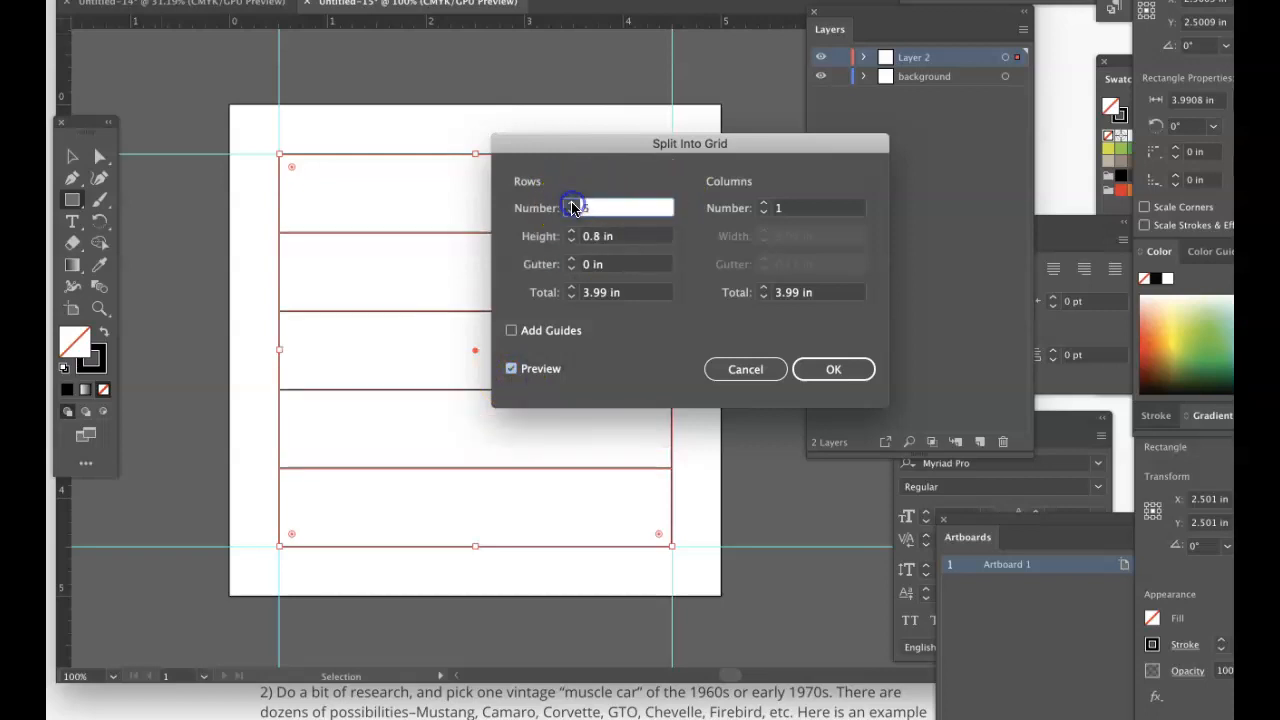
pyautogui.click(573, 205)
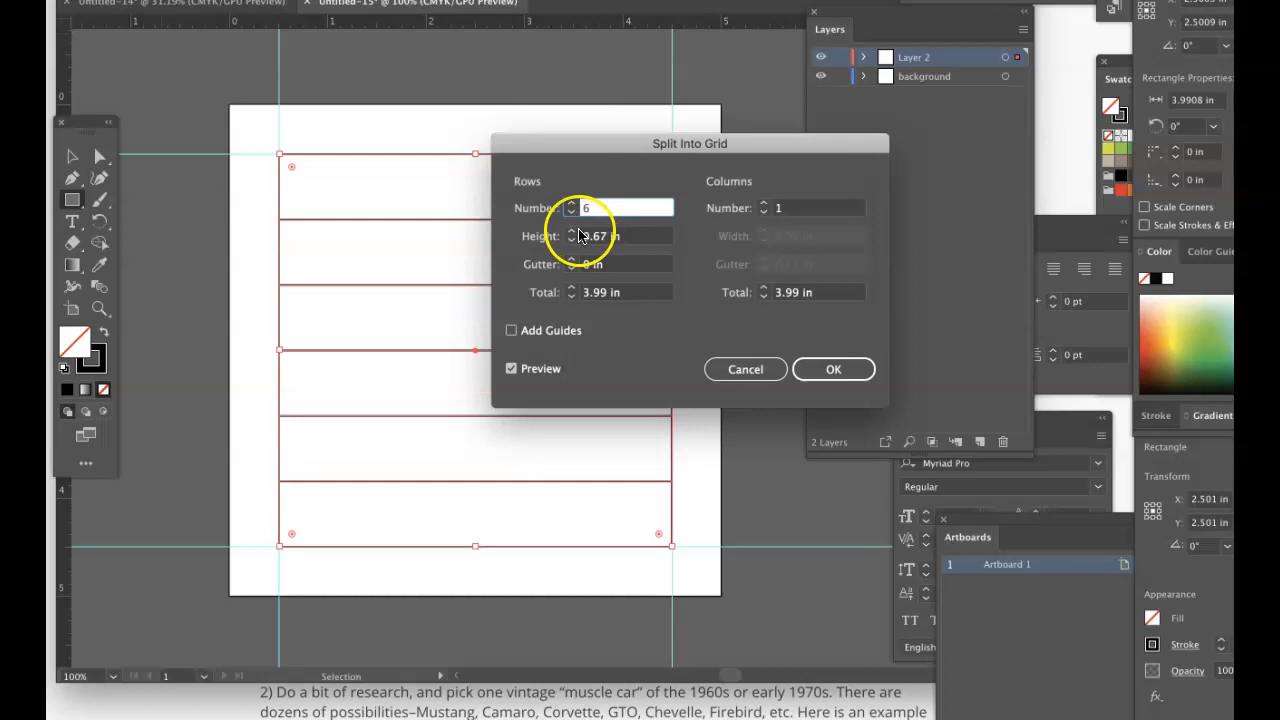
pyautogui.click(571, 212)
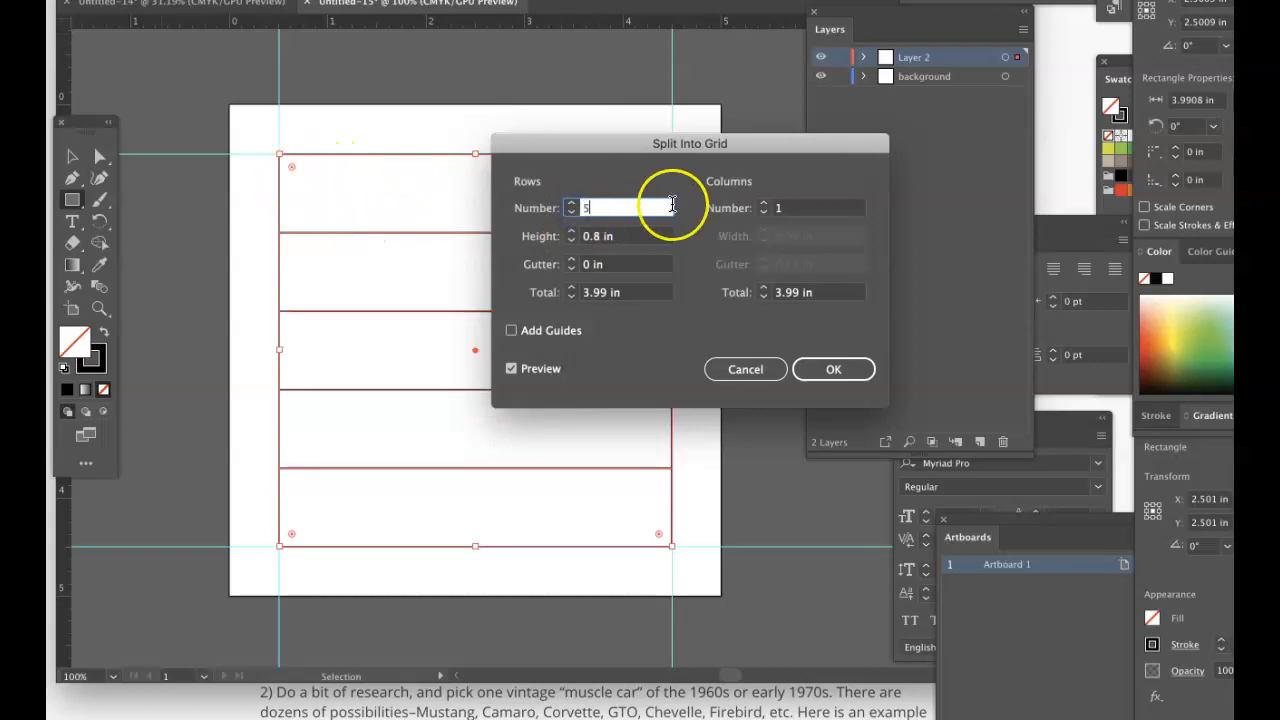
# Set the number of grid columns to 7 with no gutter and apply the split.
pyautogui.click(763, 205)
pyautogui.click(763, 205)
pyautogui.click(763, 205)
pyautogui.click(763, 205)
pyautogui.click(763, 205)
pyautogui.click(763, 205)
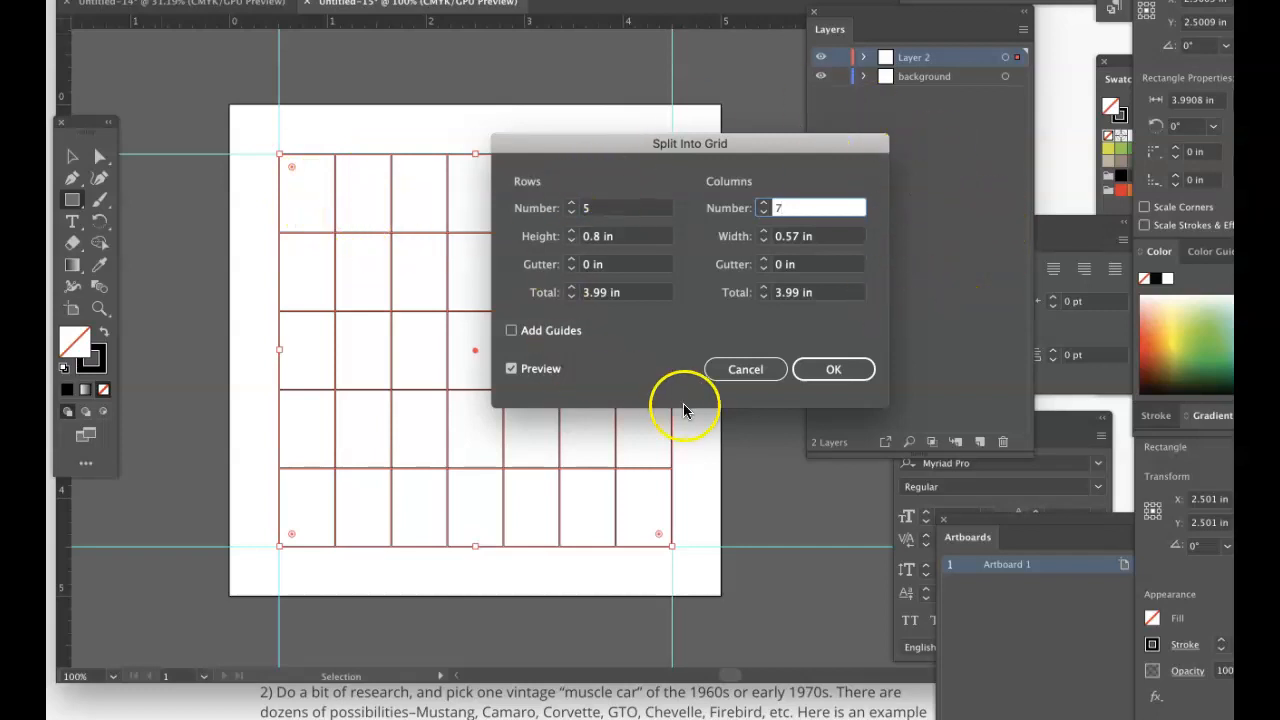
pyautogui.click(834, 371)
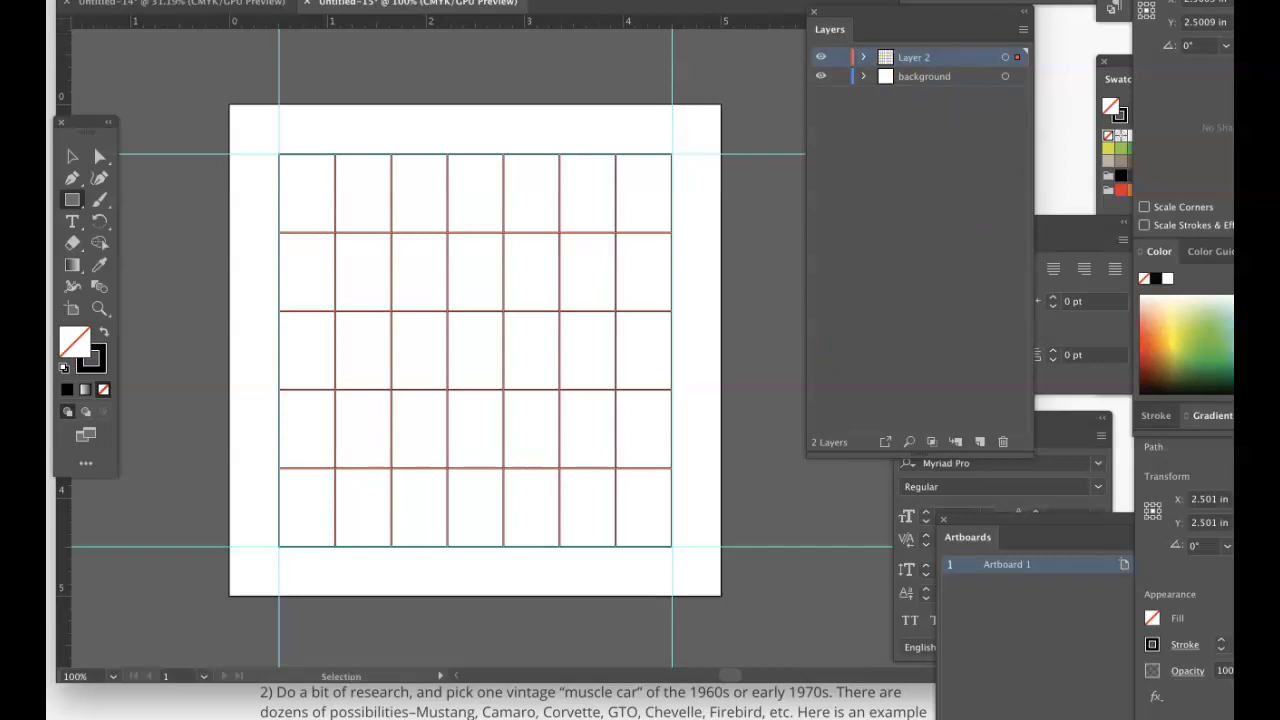
# Convert the split grid rectangles into guides, deselect them, and check them by toggling Layer 2's visibility.
pyautogui.click(32, 0)
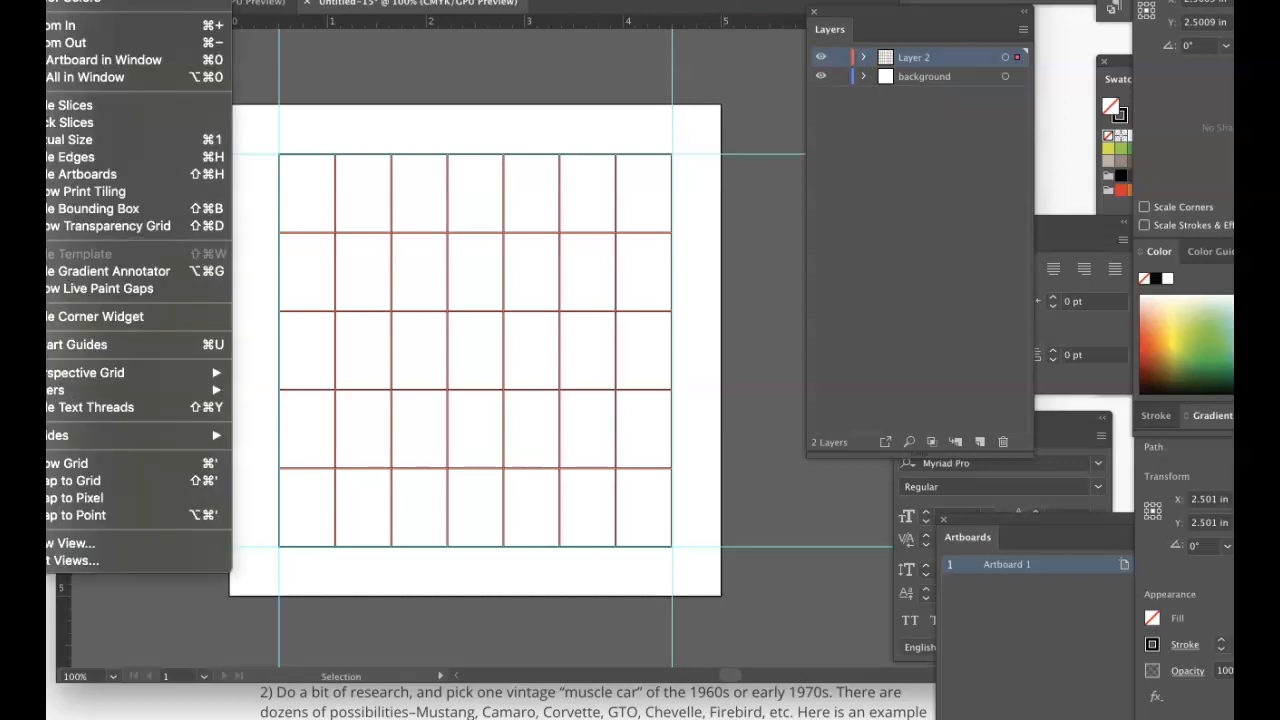
pyautogui.moveTo(186, 435)
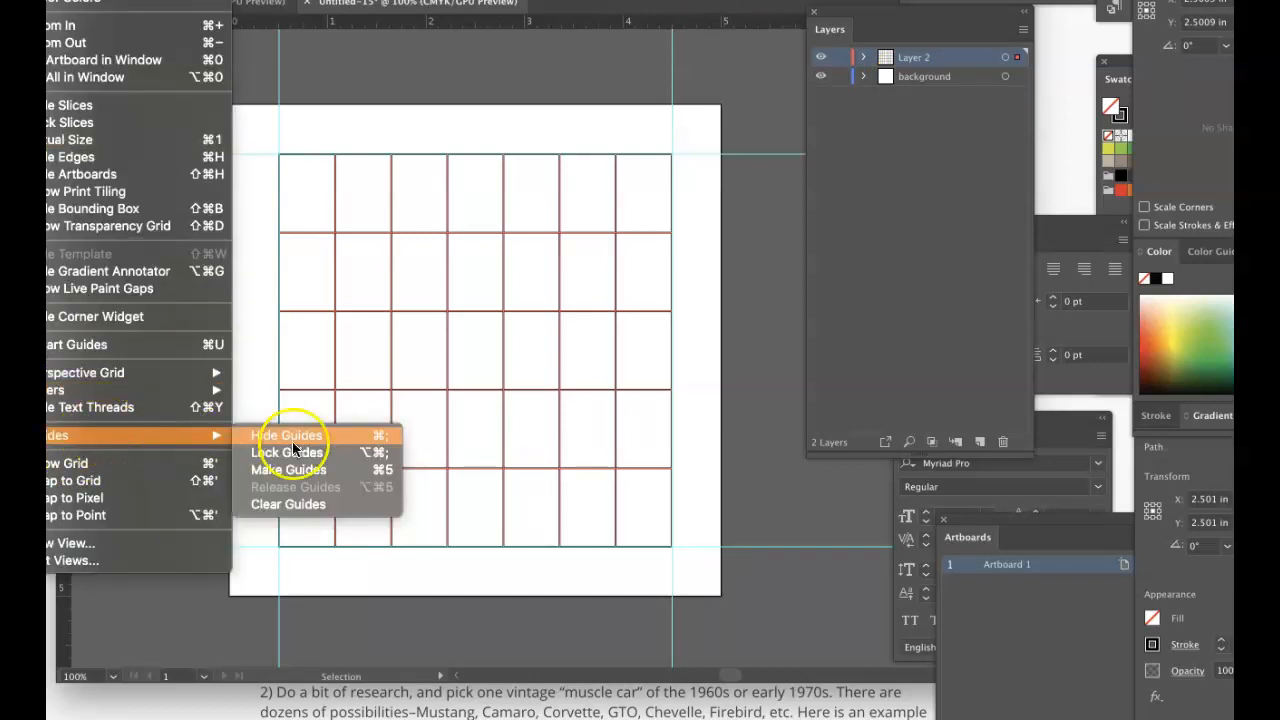
pyautogui.click(295, 469)
pyautogui.press('m')
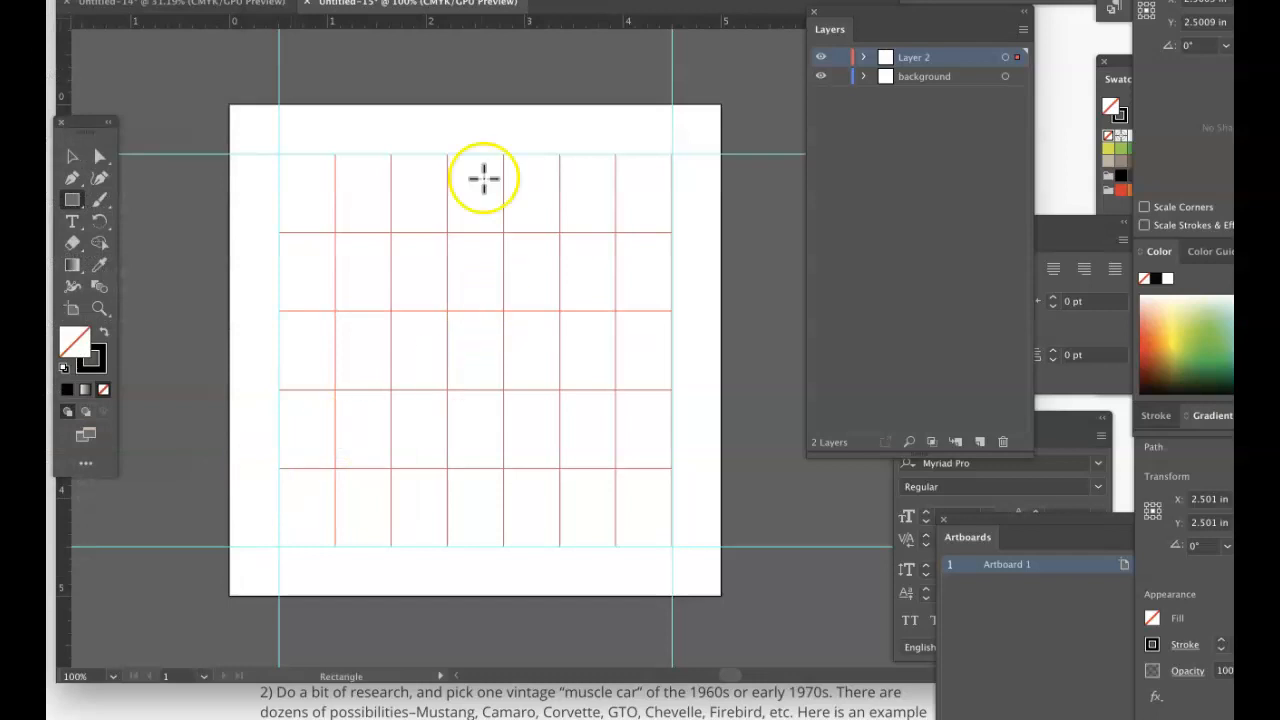
pyautogui.click(74, 160)
pyautogui.click(166, 120)
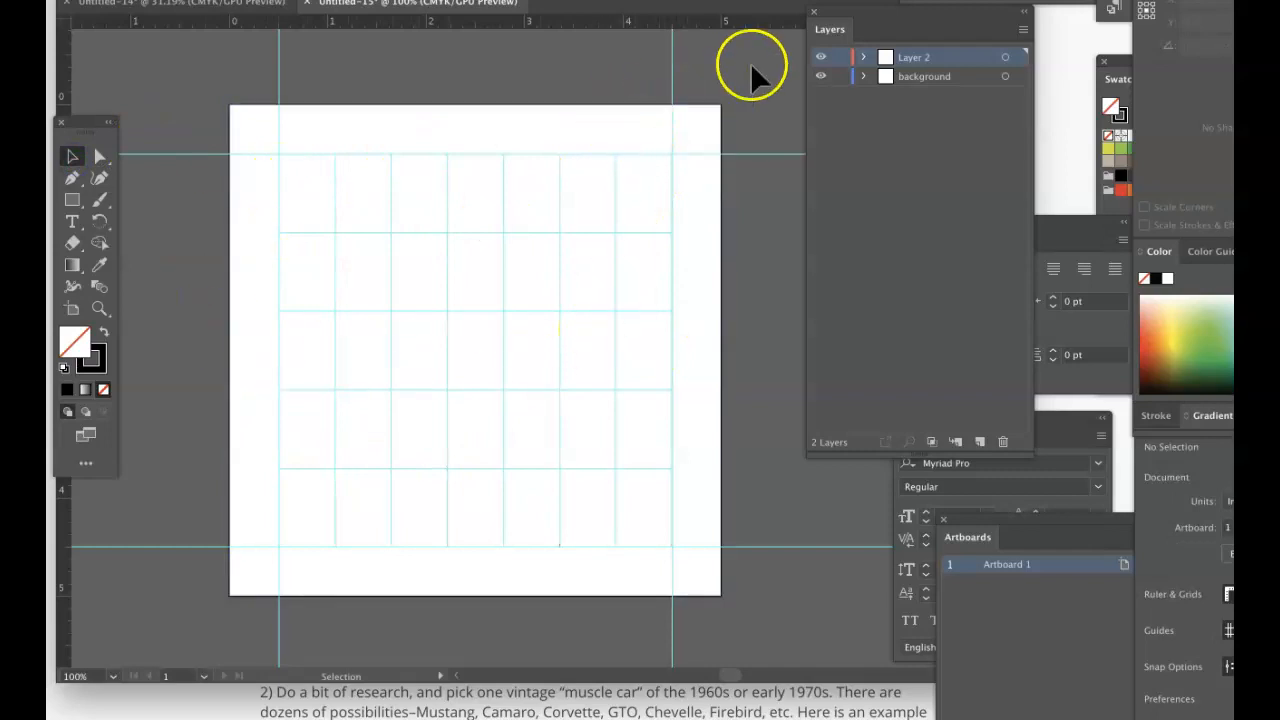
pyautogui.click(820, 57)
pyautogui.click(820, 57)
# Draw a black rectangle without stroke, about 2.28 in wide, filling columns 2 to 5 of the first grid row.
pyautogui.click(74, 199)
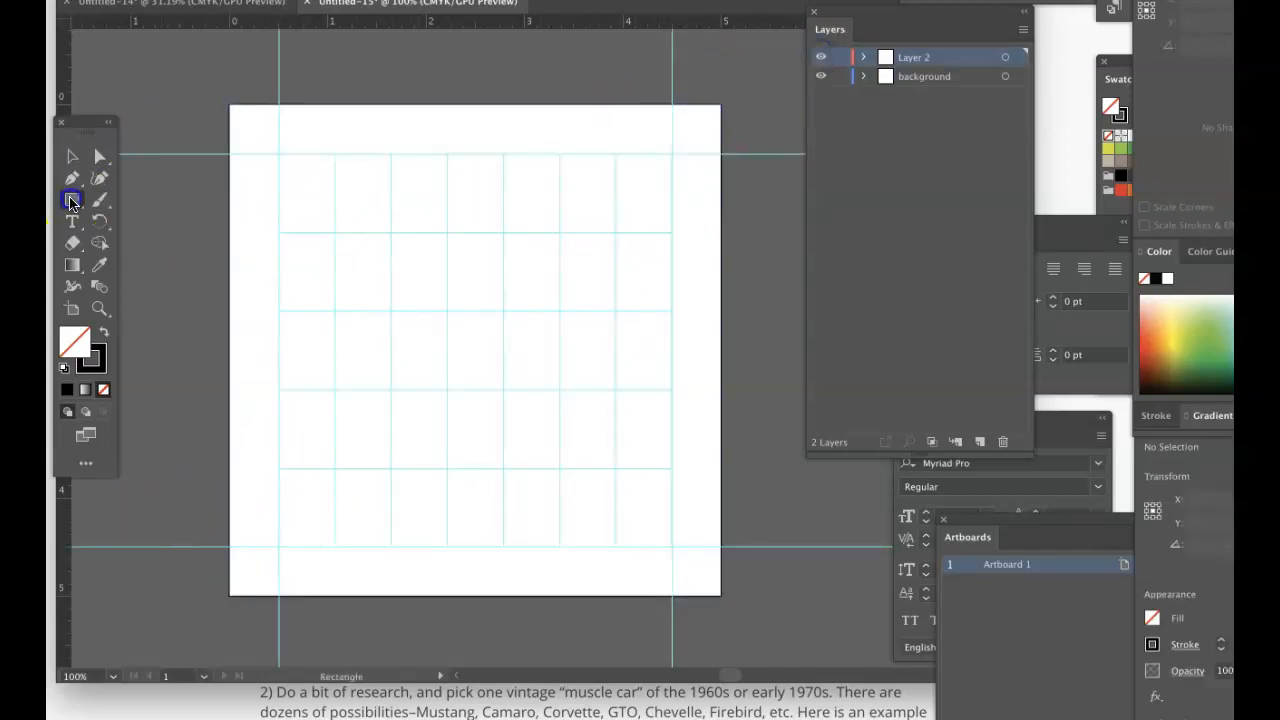
pyautogui.click(103, 334)
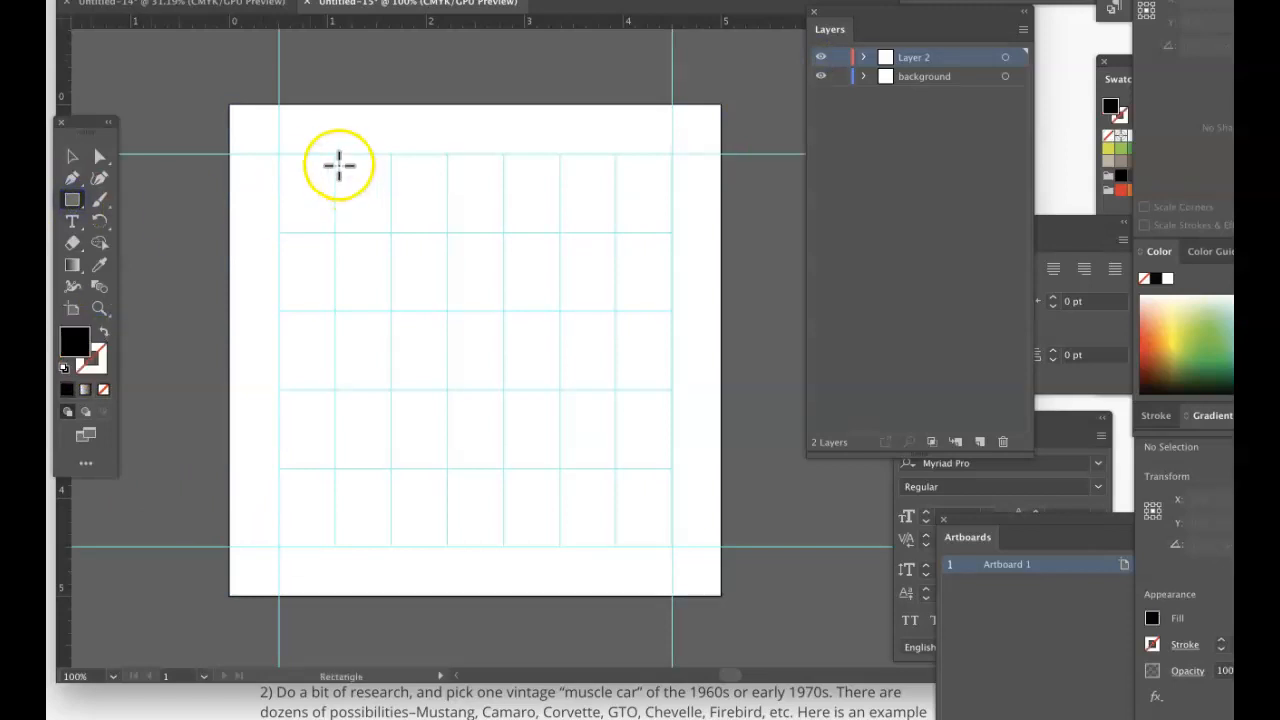
pyautogui.moveTo(336, 159); pyautogui.dragTo(548, 232)
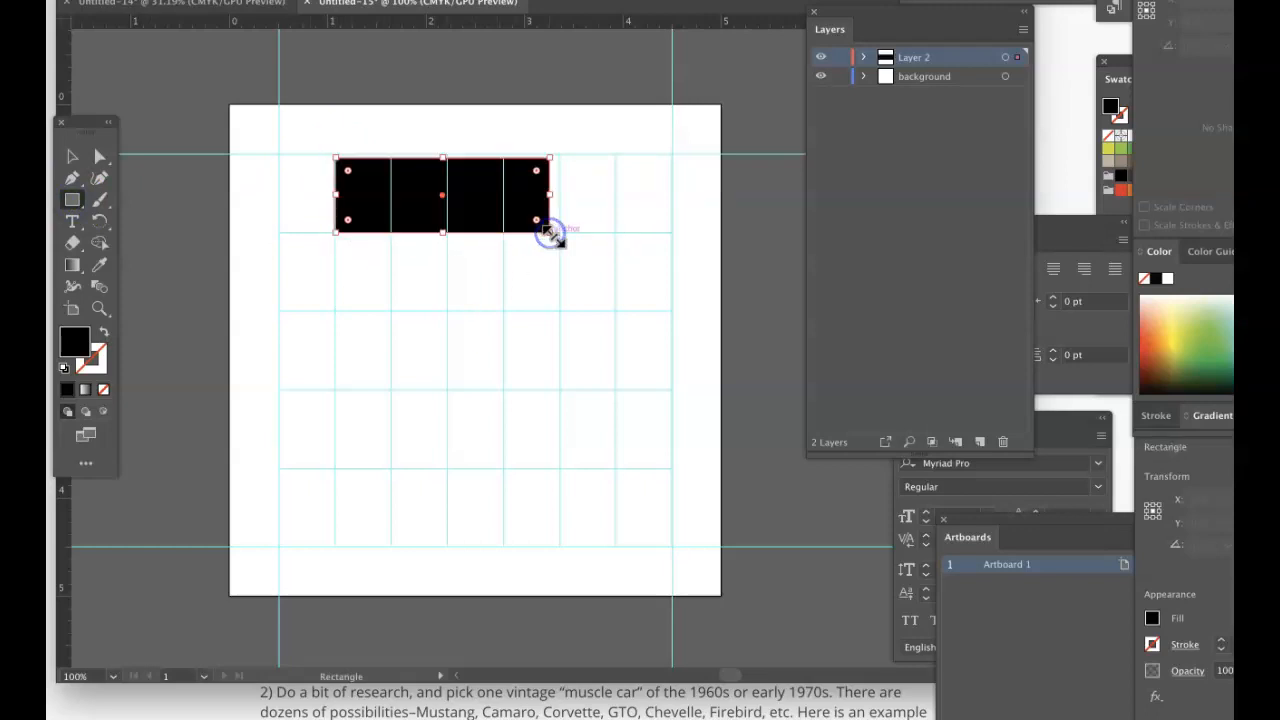
pyautogui.press('super+z')
pyautogui.moveTo(335, 155); pyautogui.dragTo(559, 232)
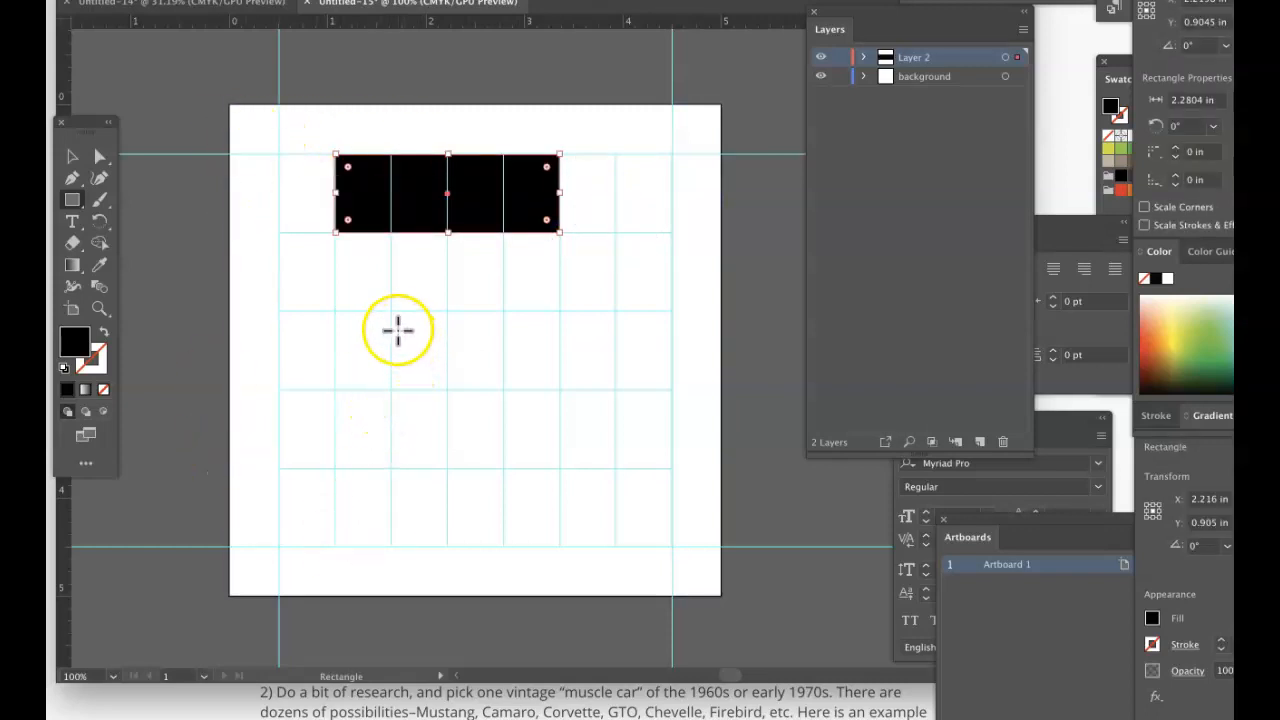
# Draw black rectangles over columns 3 to 5 of the third grid row and column 6 of the fifth row, and deselect.
pyautogui.moveTo(391, 313); pyautogui.dragTo(559, 389)
pyautogui.moveTo(565, 470); pyautogui.dragTo(617, 547)
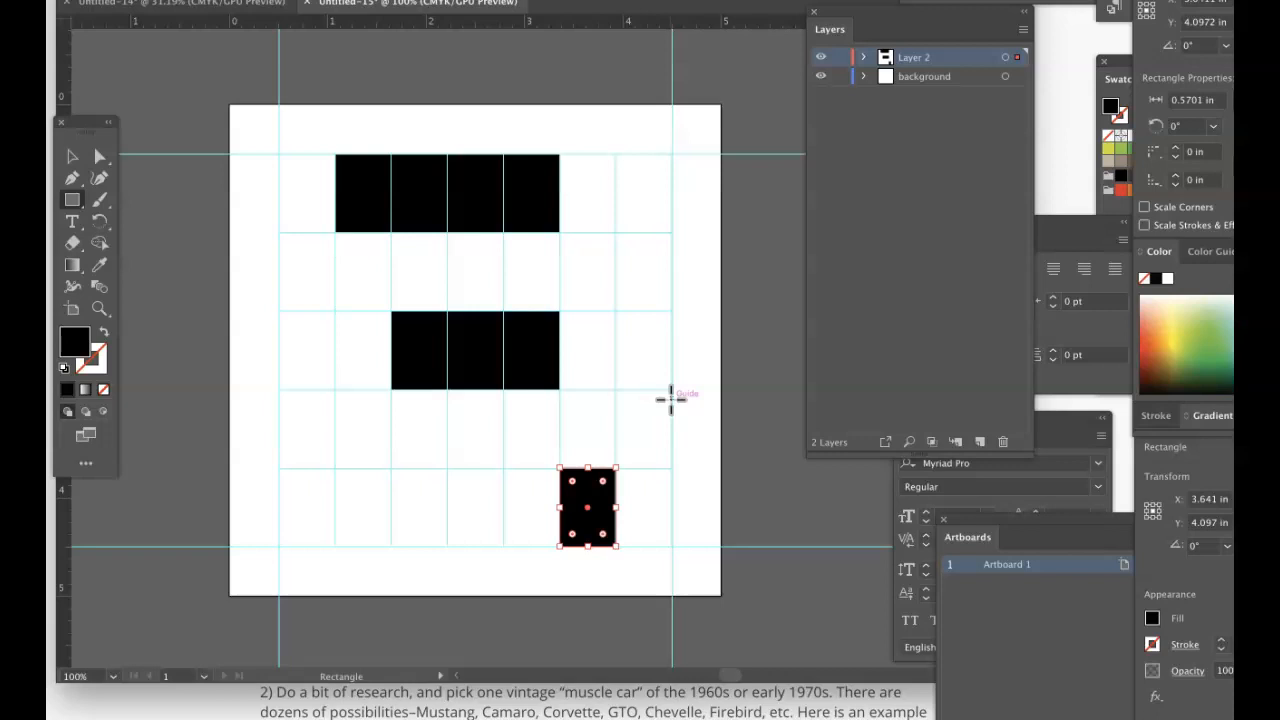
pyautogui.click(72, 156)
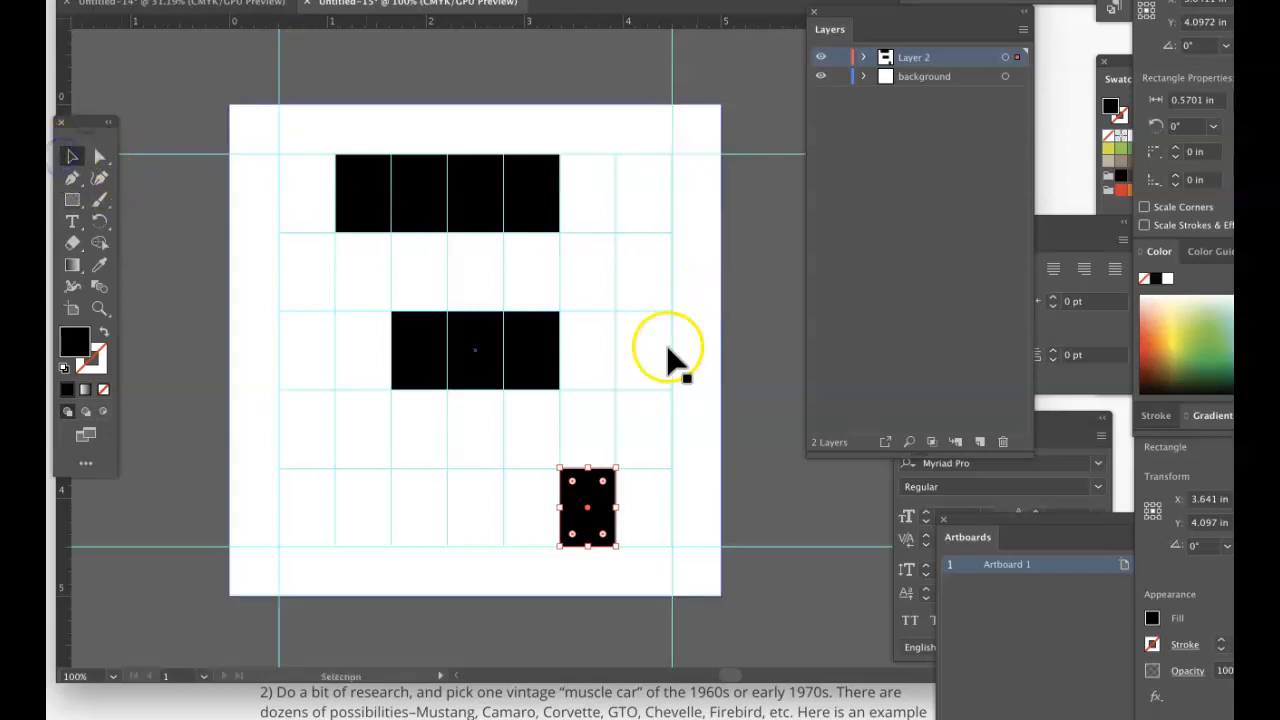
pyautogui.click(708, 322)
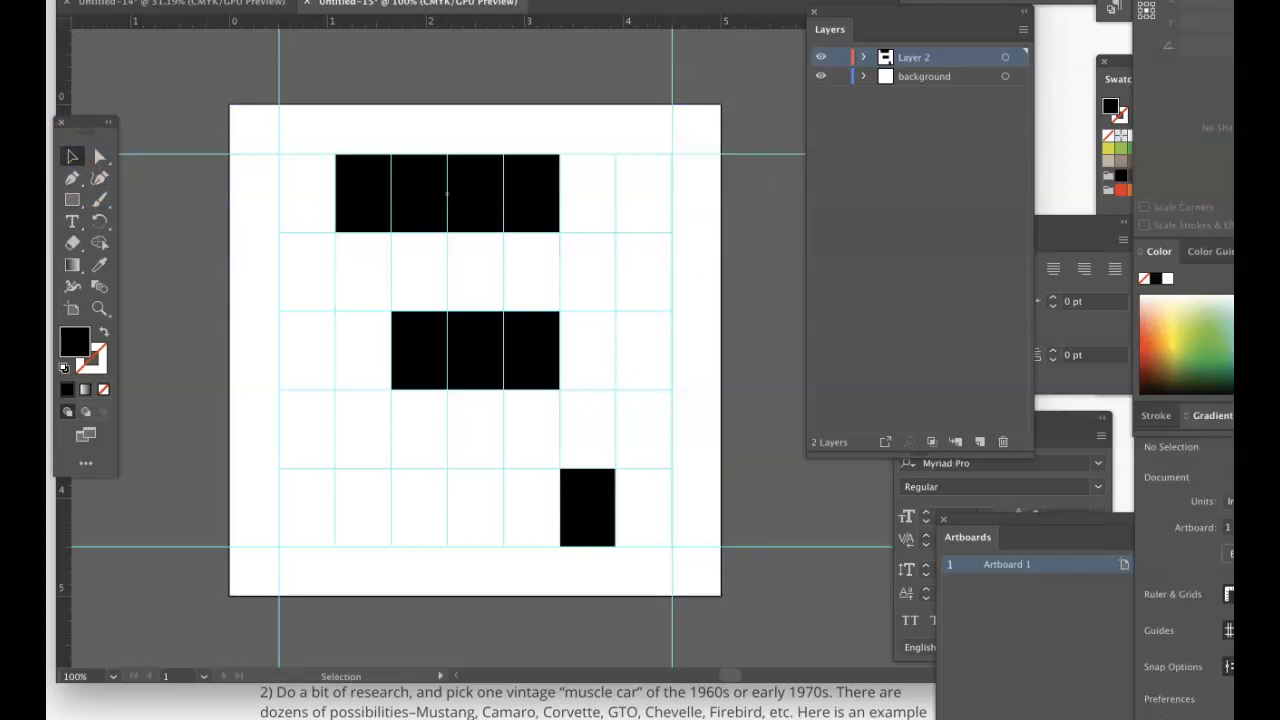
# Save the document to the Desktop as test.ai in Illustrator 2020 format, replacing the existing file.
pyautogui.press('super+s')
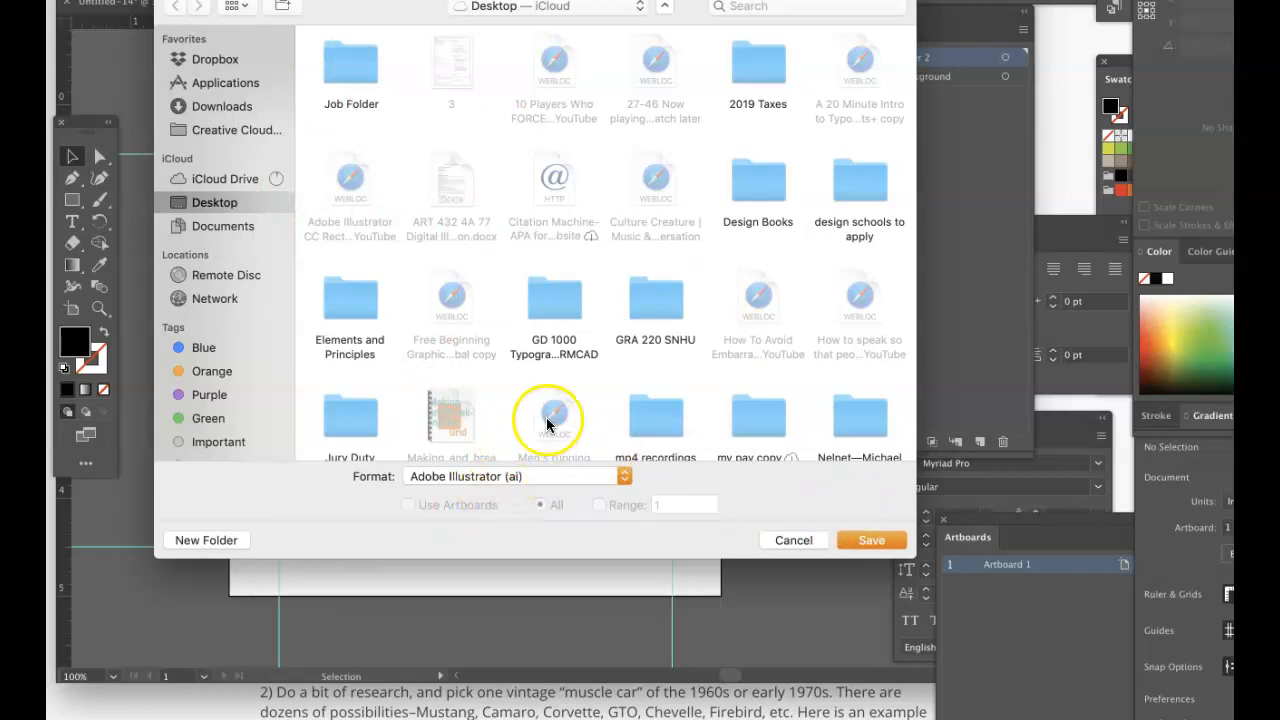
pyautogui.click(866, 541)
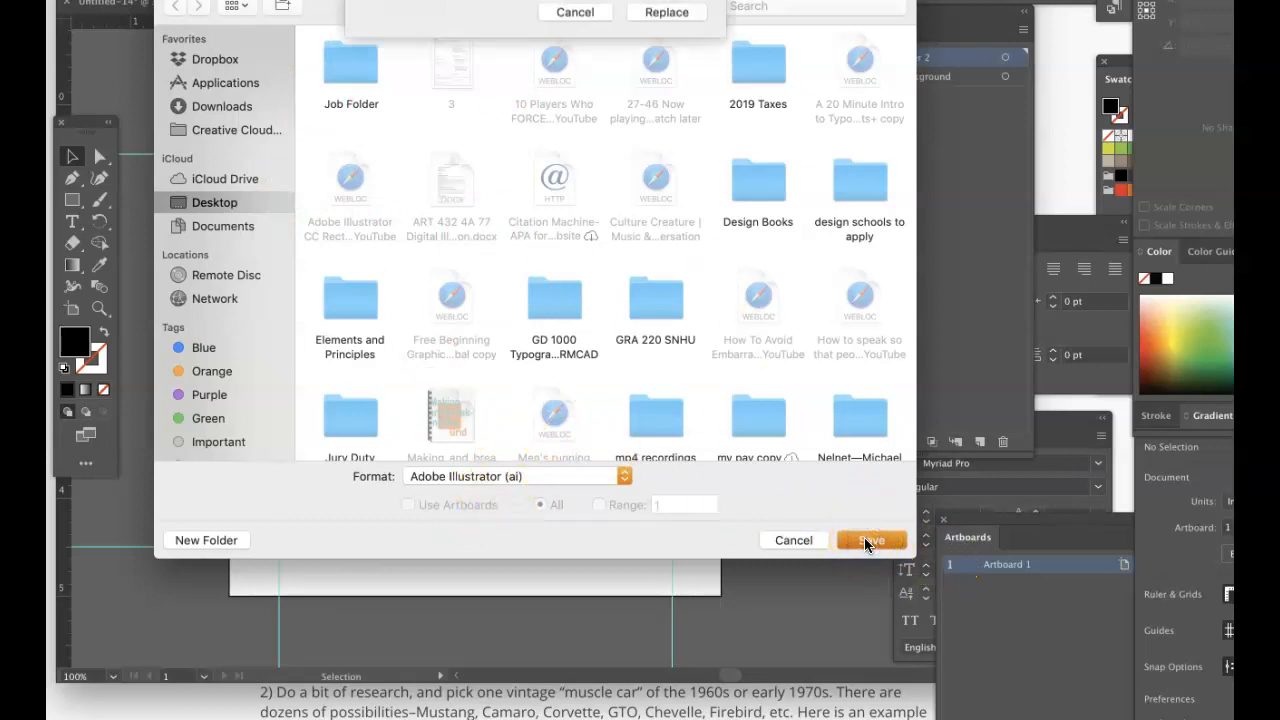
pyautogui.click(666, 16)
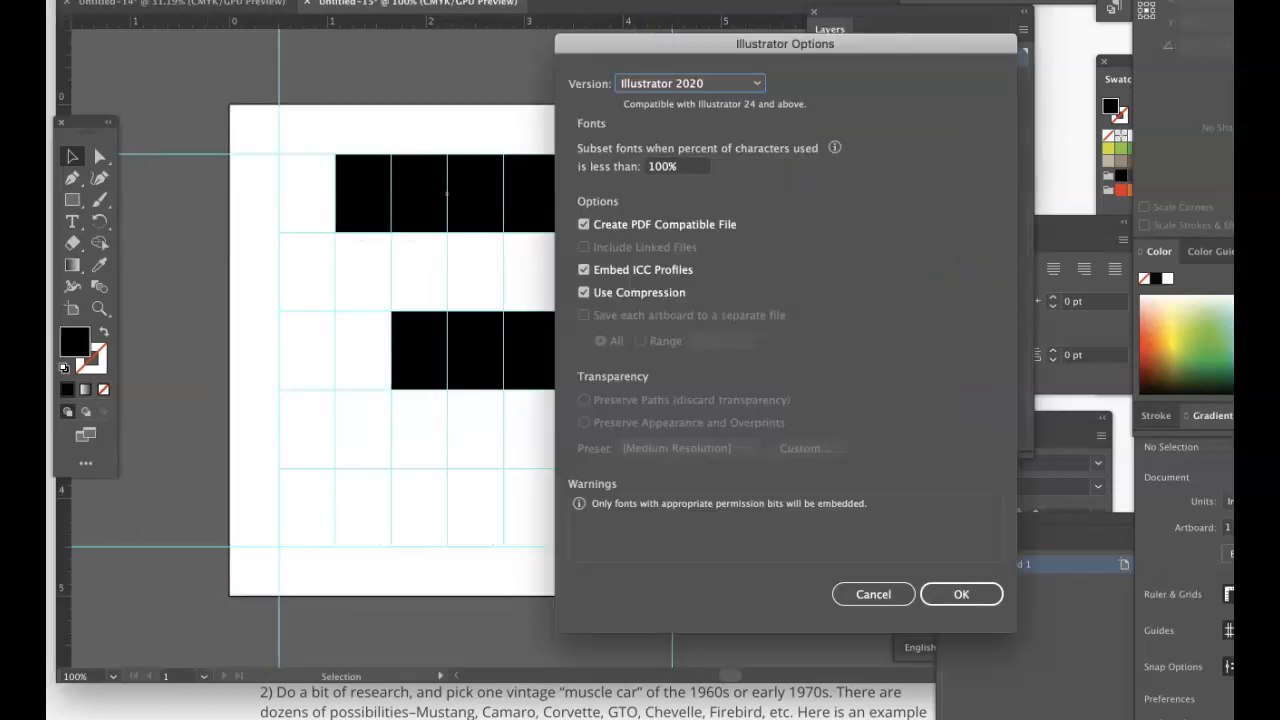
pyautogui.click(957, 593)
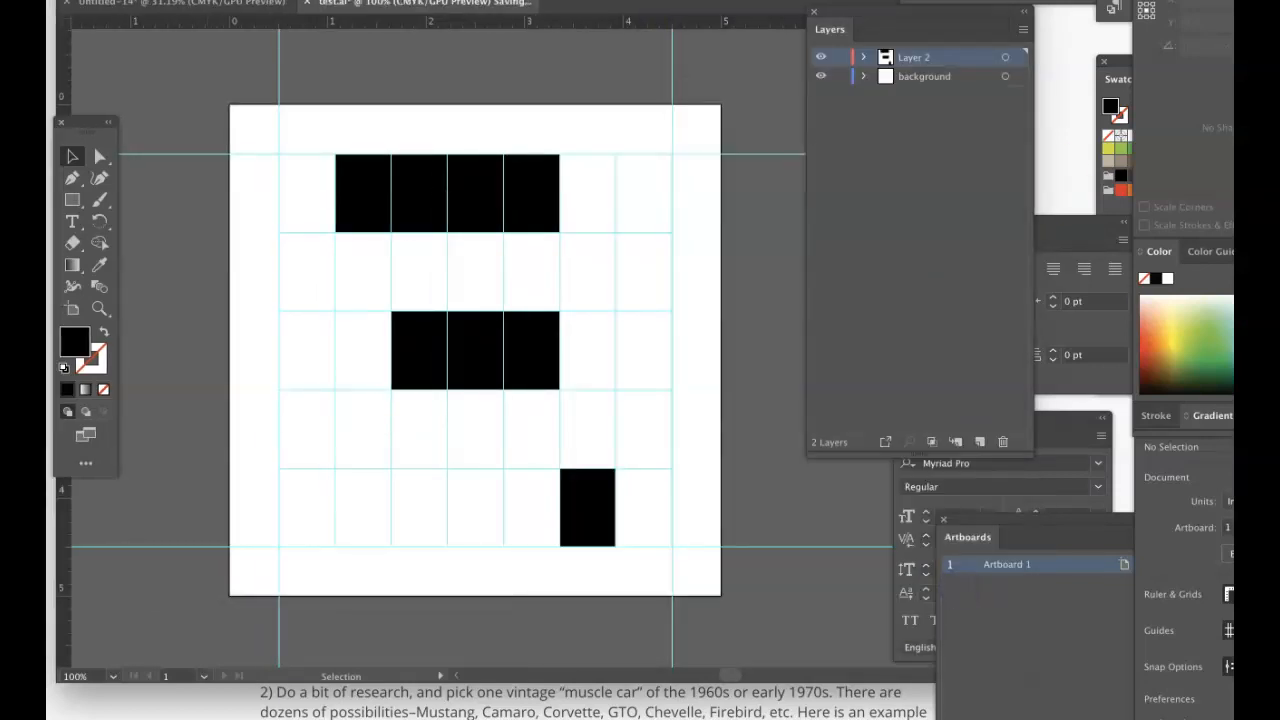
# Place test.ai as a linked file on Untitled-14's black artboard, move it to about X 4.73 in, Y 7.5 in, and deselect.
pyautogui.press('Tab')
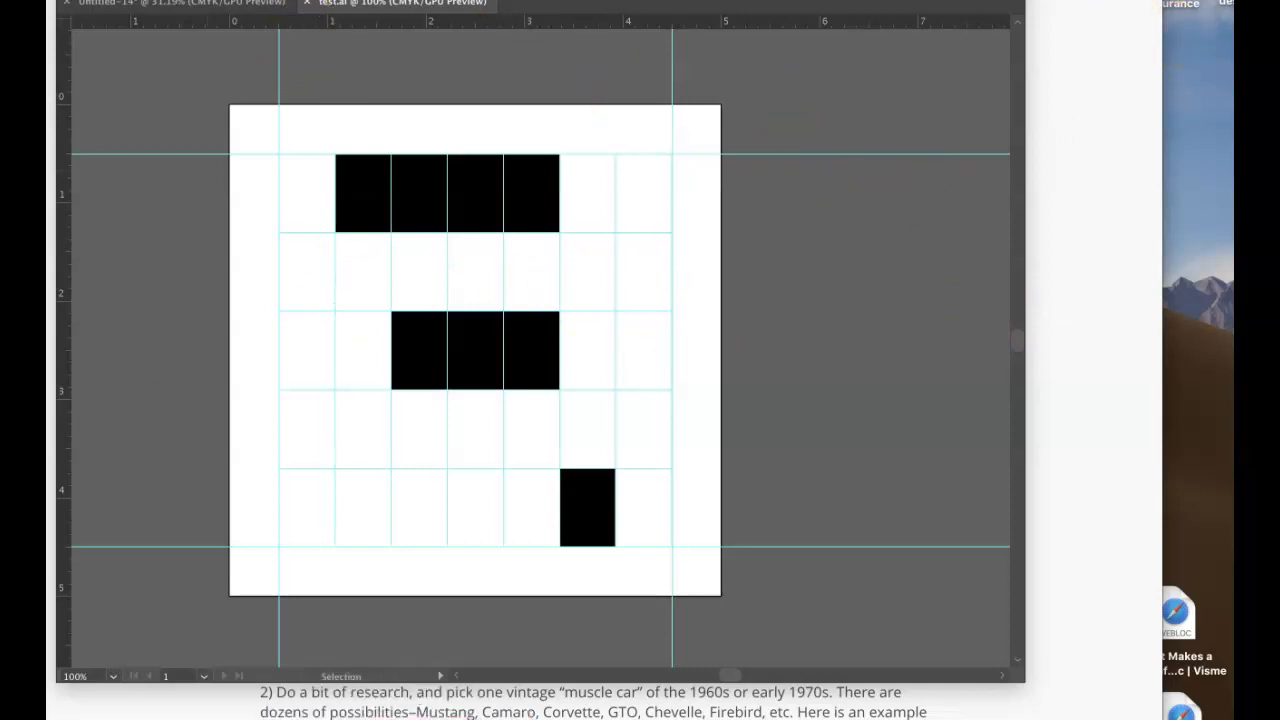
pyautogui.press('Tab')
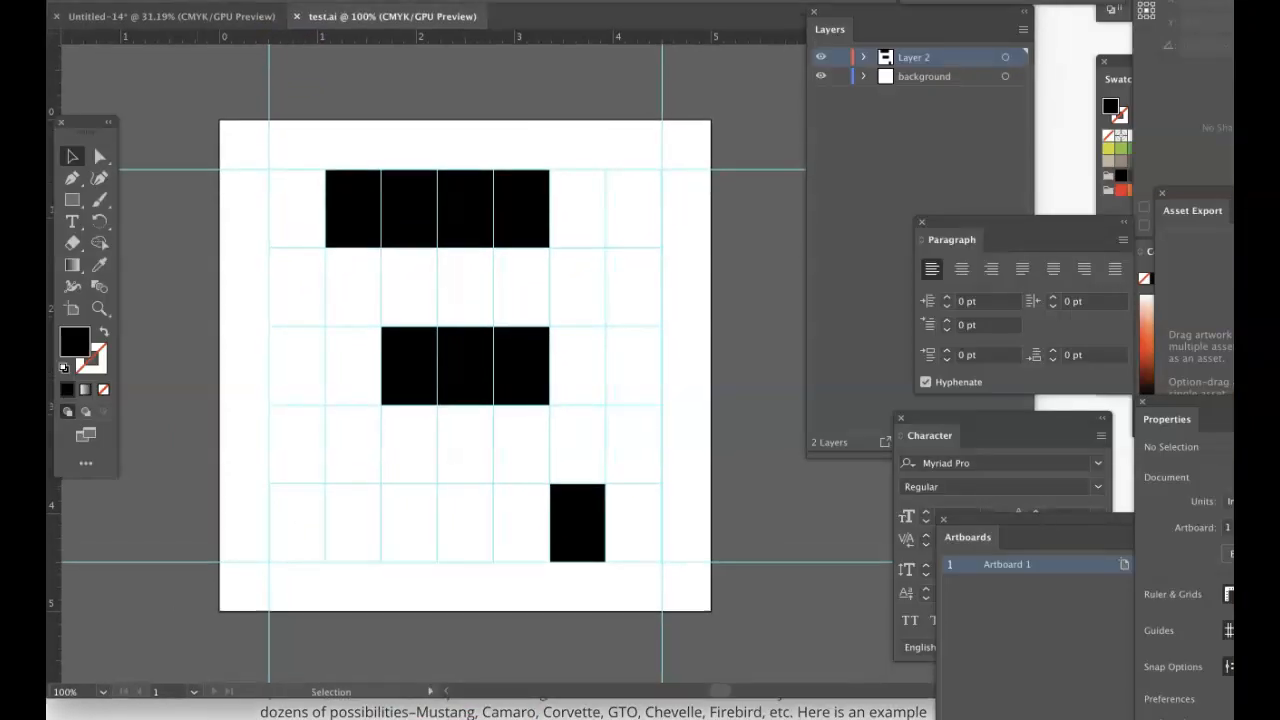
pyautogui.click(245, 20)
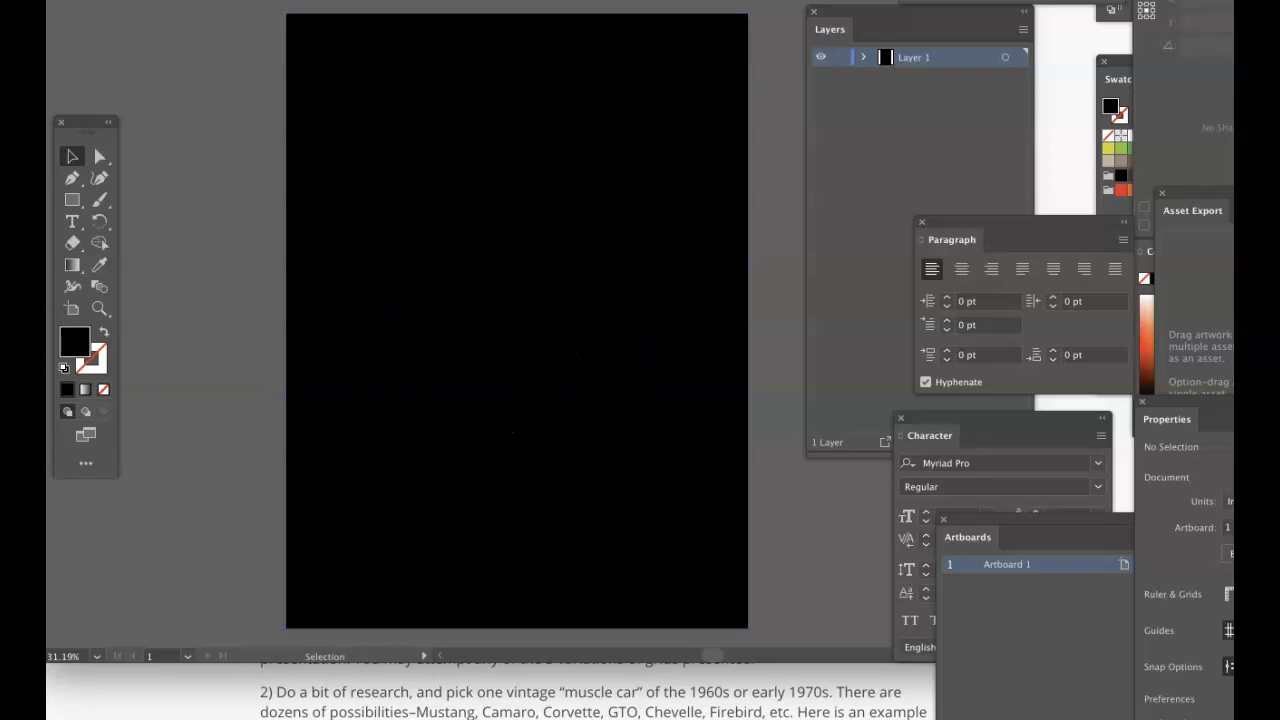
pyautogui.press('shift+super+p')
pyautogui.scroll(-10, 702, 120)
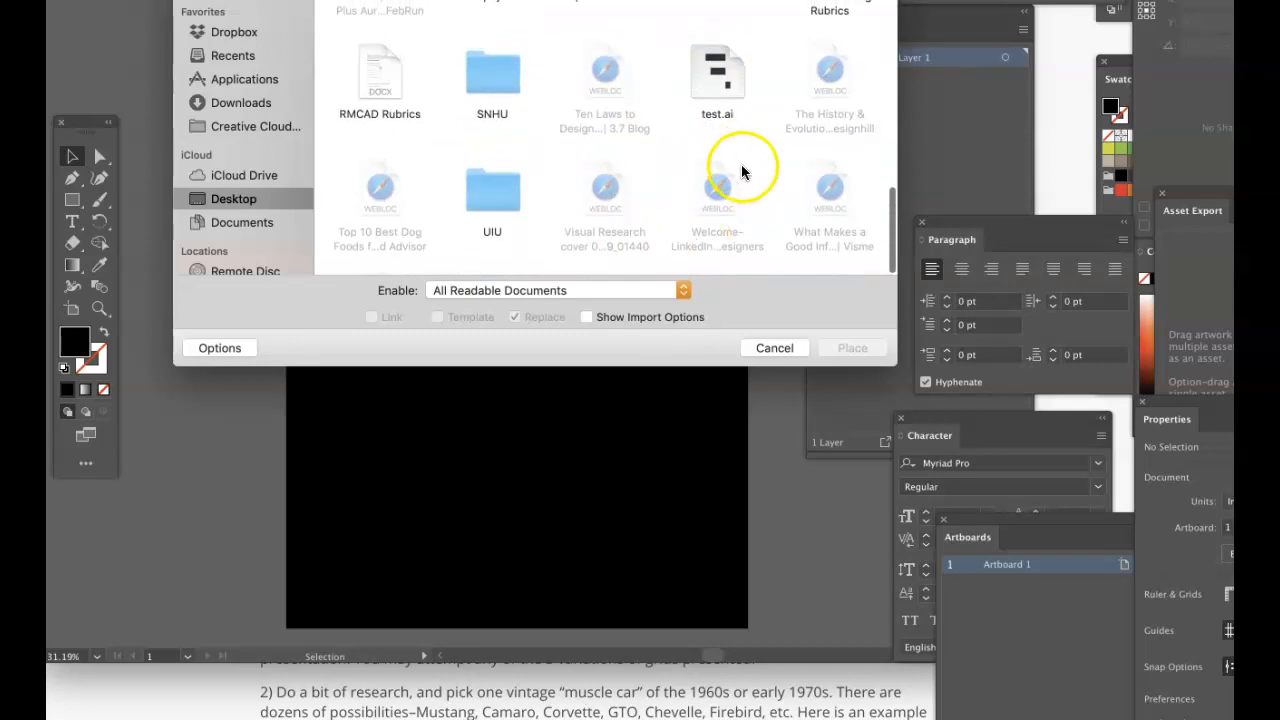
pyautogui.click(724, 88)
pyautogui.click(850, 349)
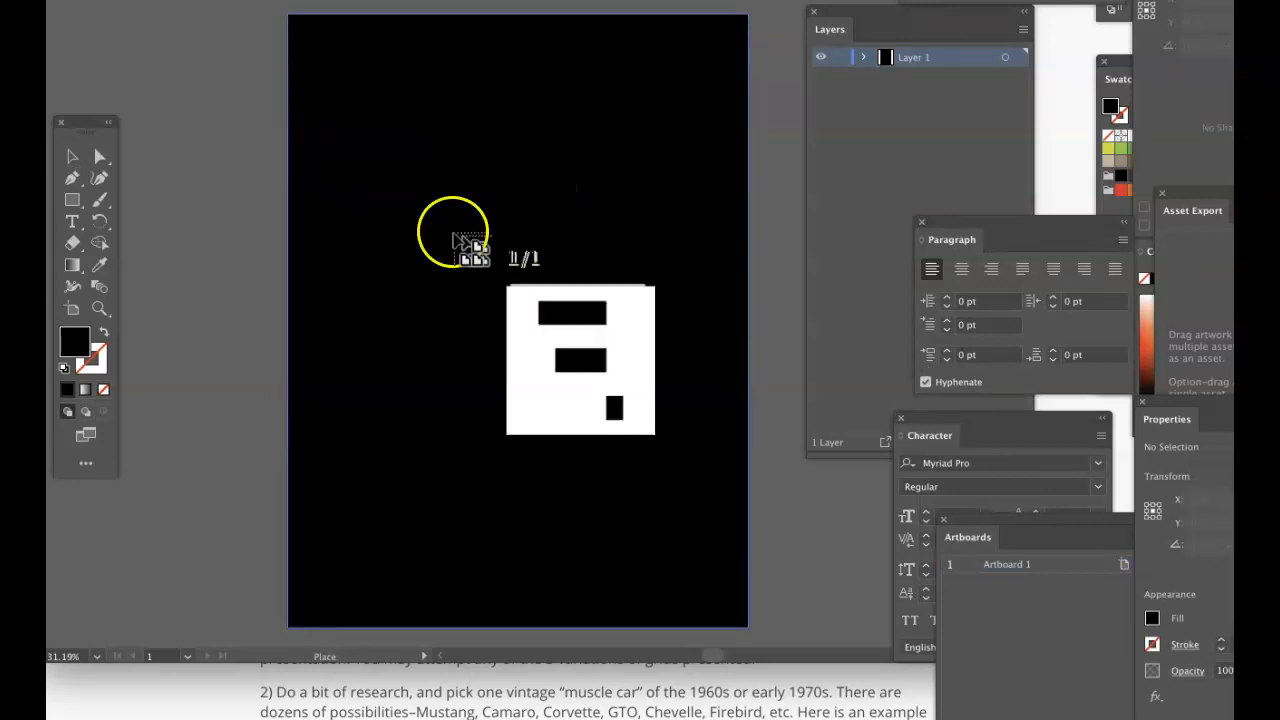
pyautogui.click(316, 105)
pyautogui.moveTo(443, 189); pyautogui.dragTo(483, 252)
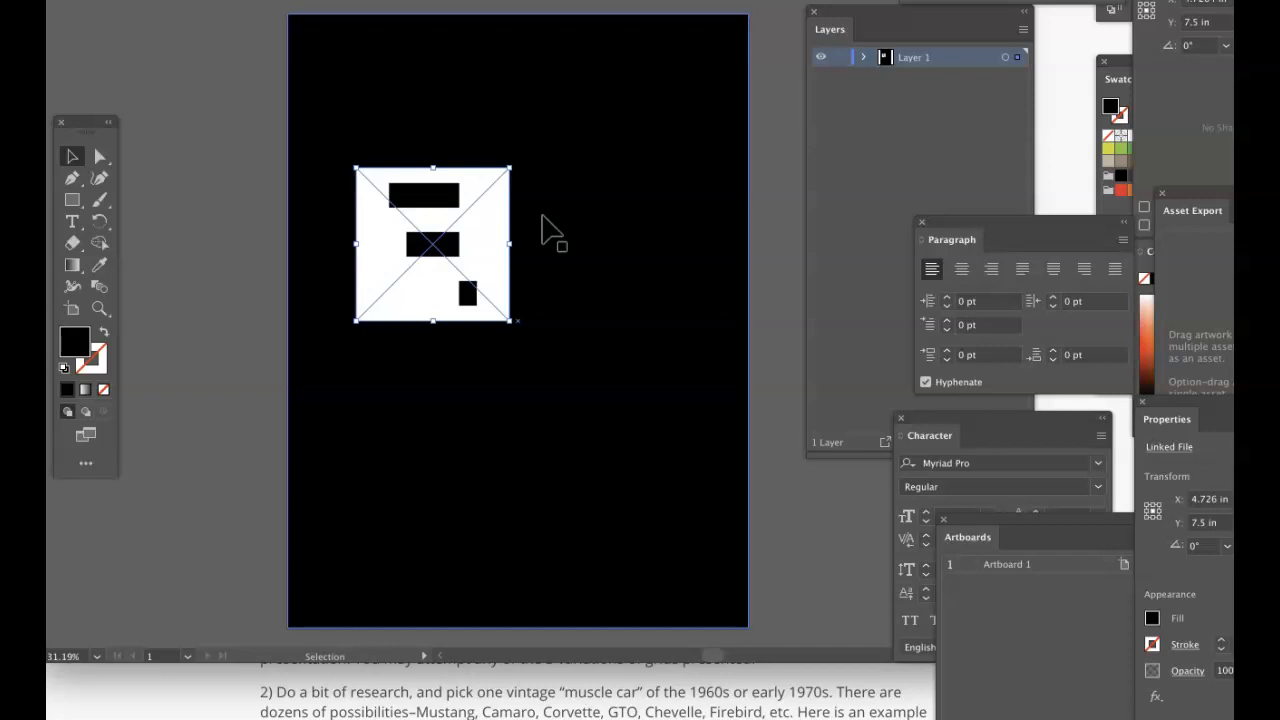
pyautogui.click(129, 223)
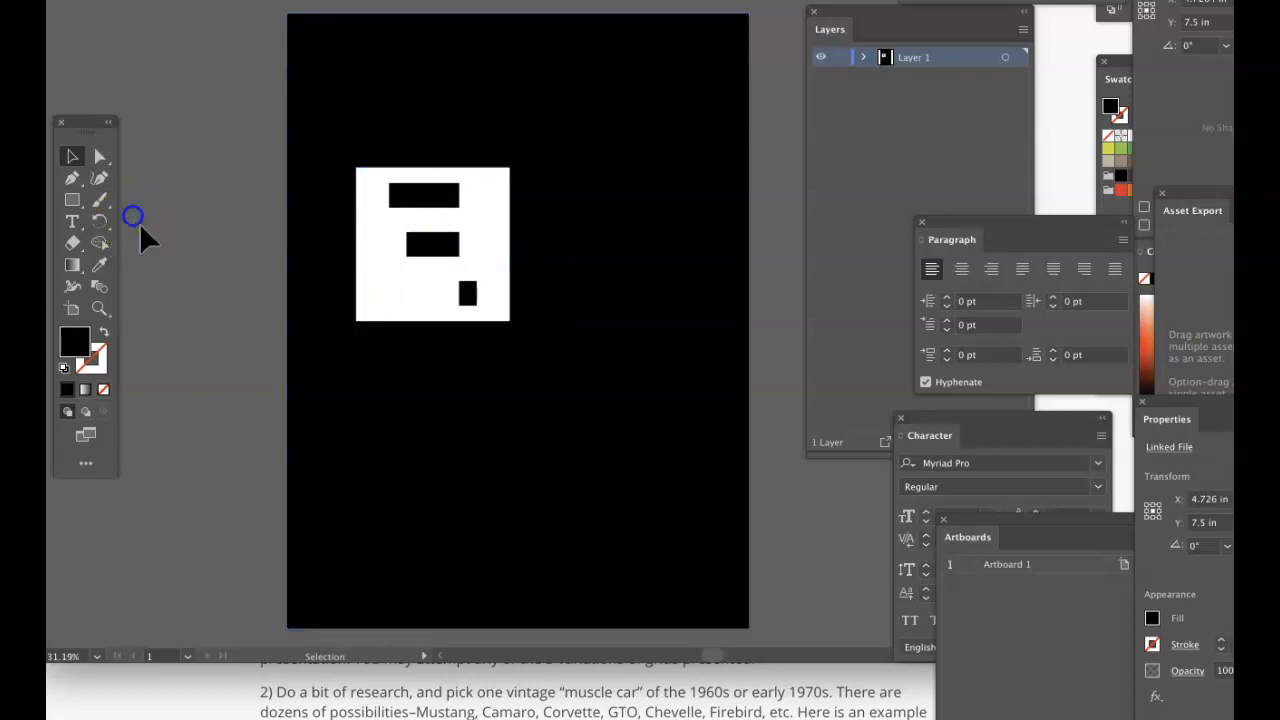